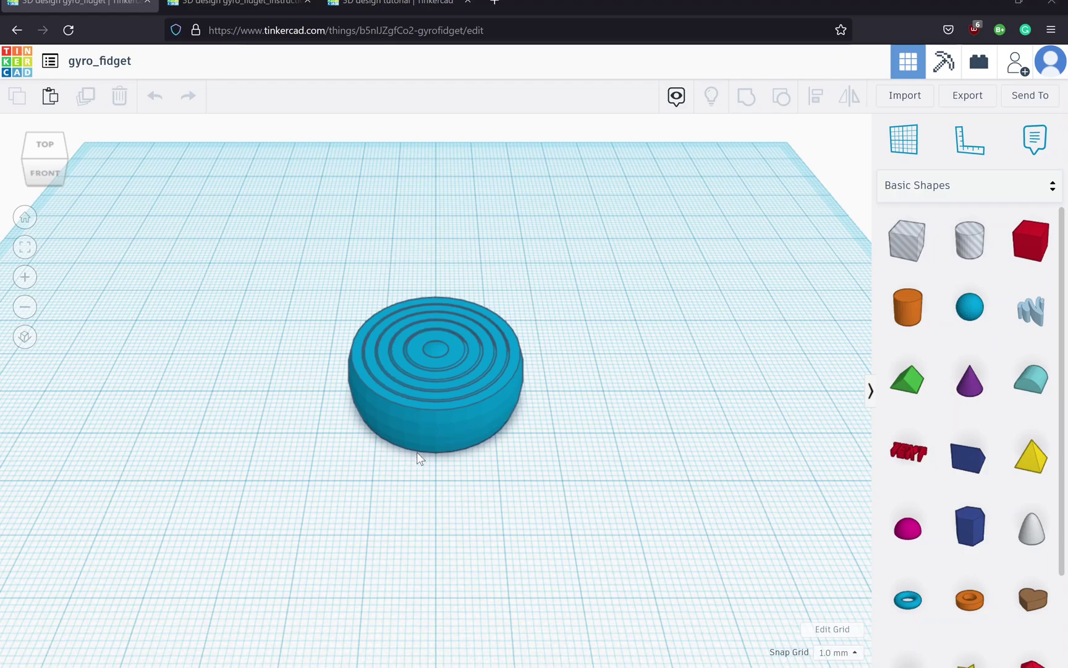
Step: Open the Step 1b note in the gyro_fidget_instructions design and copy its back row of solid and hole spheres into the tutorial design
{"action": "left_click", "coordinate": [238, 5]}
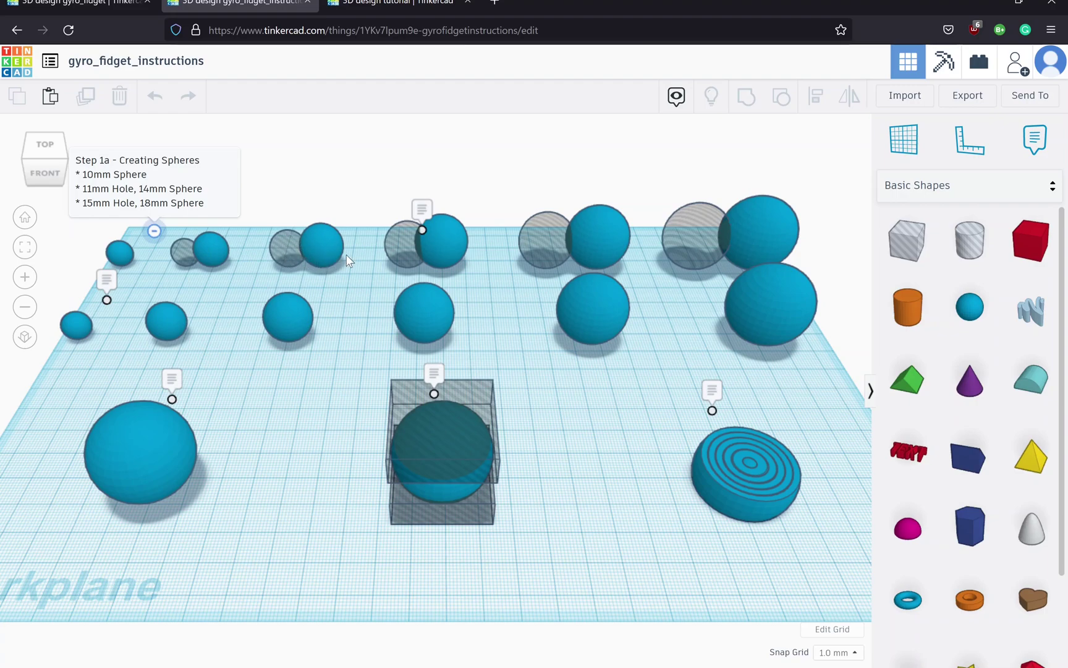
{"action": "left_click", "coordinate": [427, 209]}
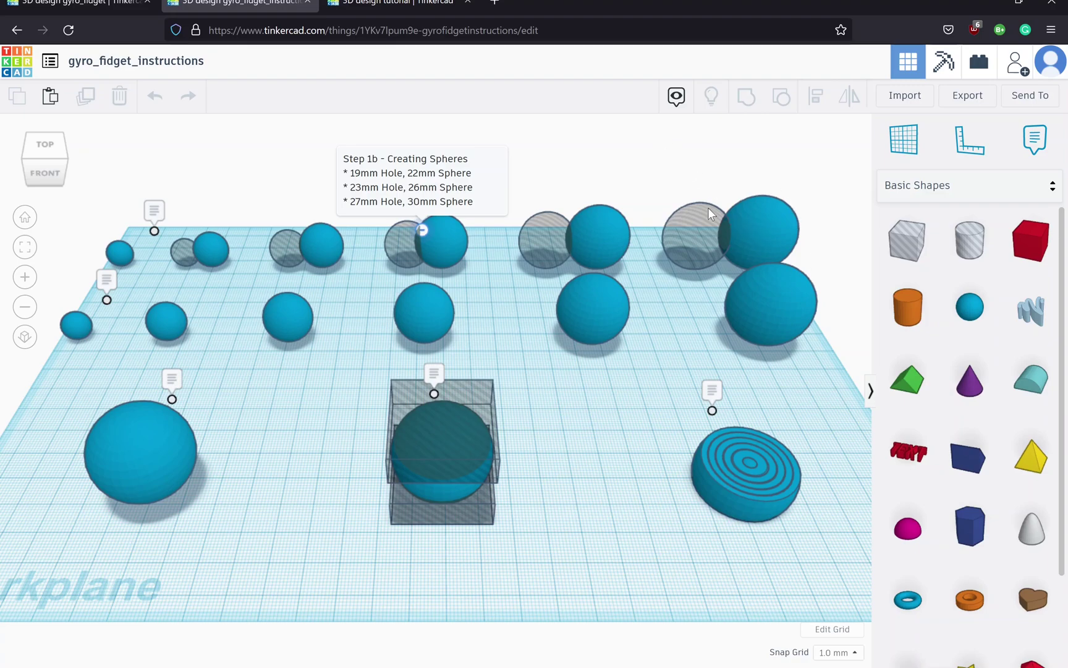
{"action": "left_click_drag", "start_coordinate": [800, 166], "coordinate": [90, 264]}
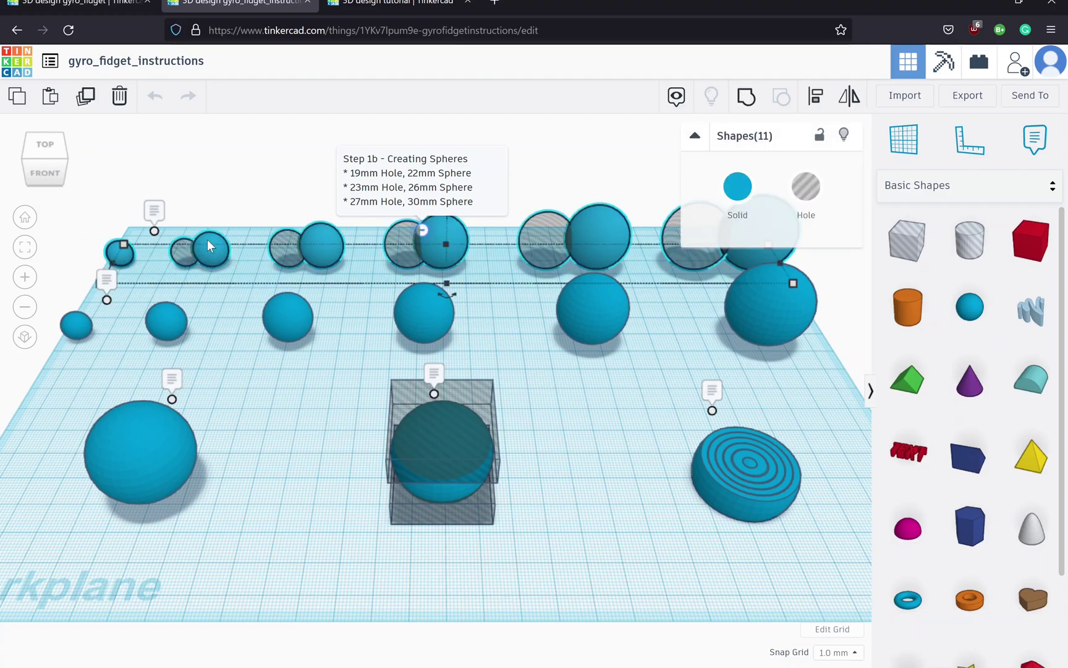
{"action": "left_click", "coordinate": [387, 5]}
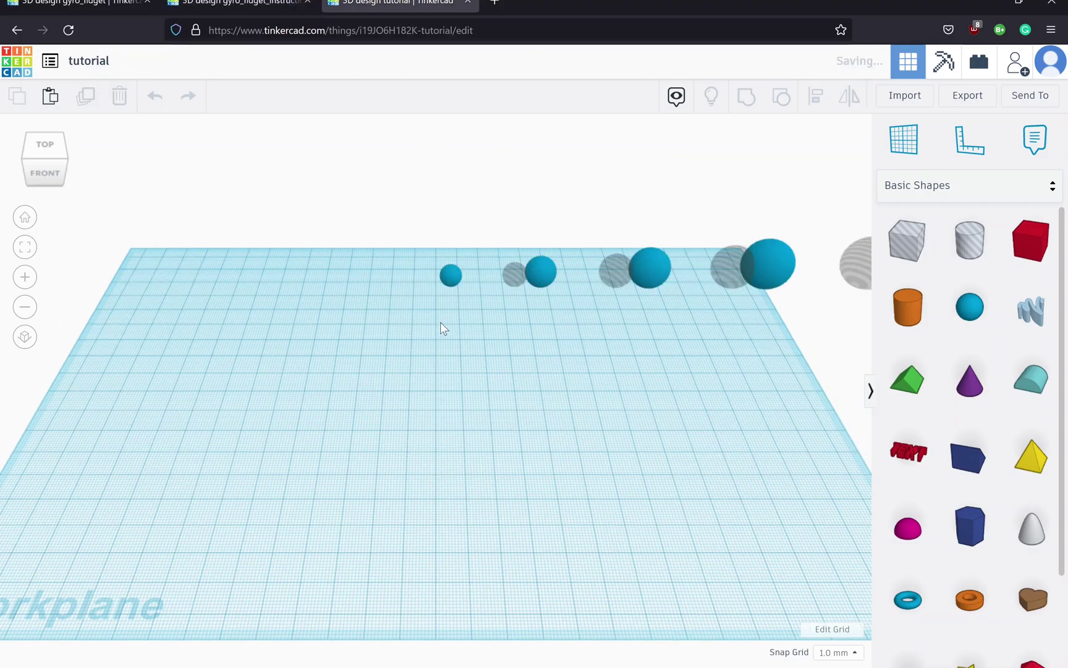
Step: Move the whole row of copied spheres sideways together so that every one lies on the workplane
{"action": "key", "text": "ctrl+a"}
{"action": "left_click_drag", "start_coordinate": [458, 279], "coordinate": [125, 279]}
{"action": "left_click", "coordinate": [284, 351]}
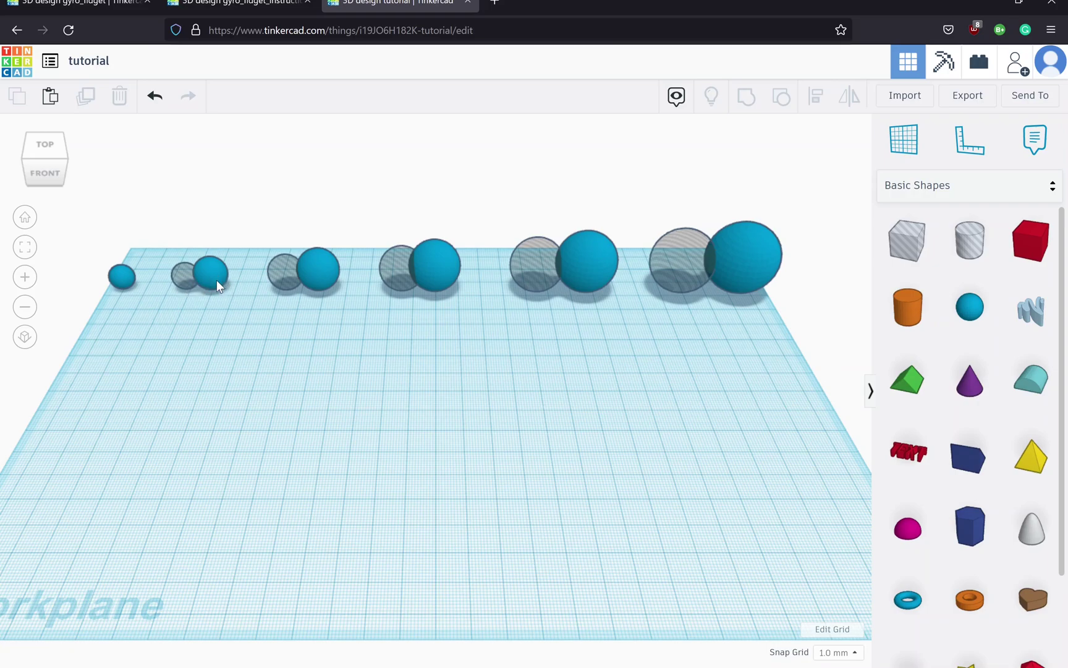
Step: Align the 11 mm hole sphere and the 14 mm solid sphere on their centres, both along the row and in height
{"action": "left_click_drag", "start_coordinate": [230, 242], "coordinate": [170, 306]}
{"action": "right_click_drag", "start_coordinate": [328, 302], "coordinate": [675, 210]}
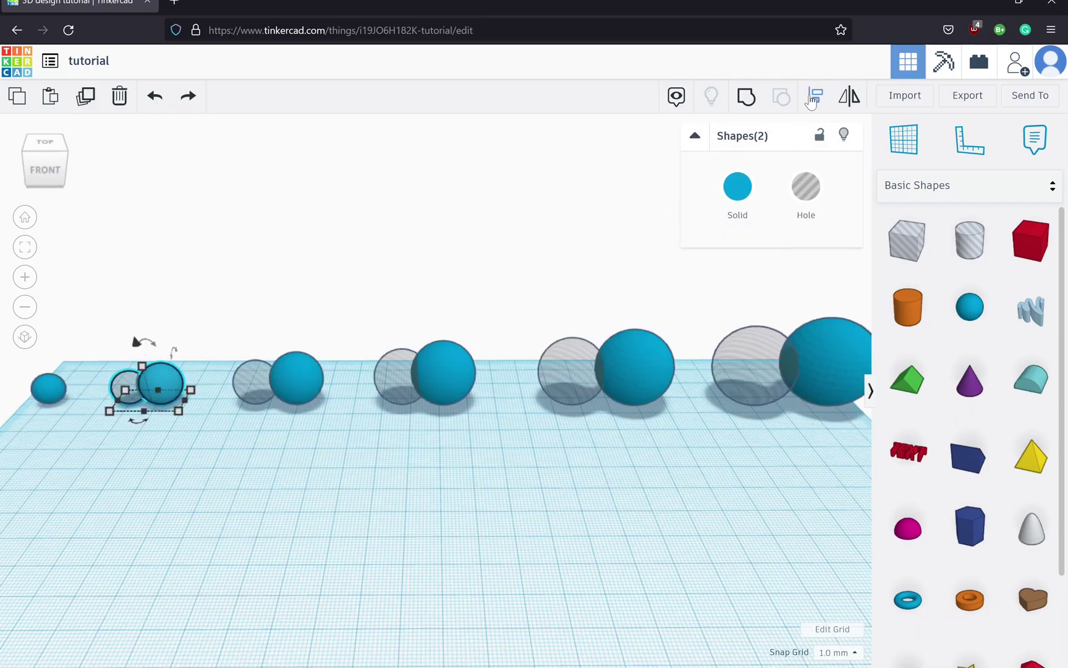
{"action": "left_click", "coordinate": [814, 97]}
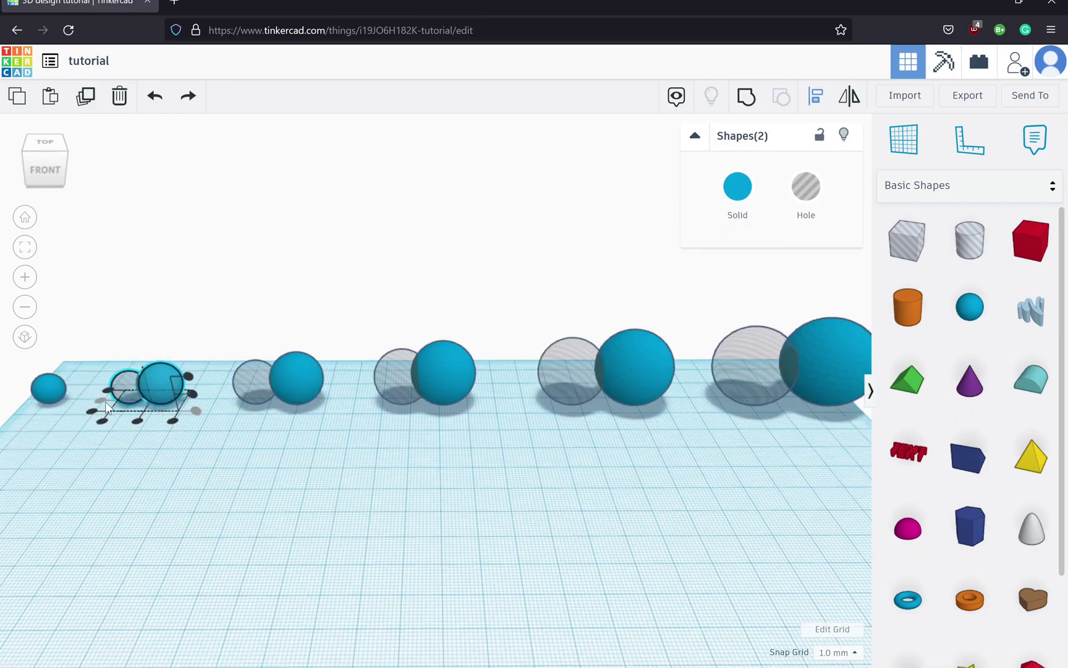
{"action": "left_click", "coordinate": [138, 421]}
{"action": "left_click", "coordinate": [178, 393]}
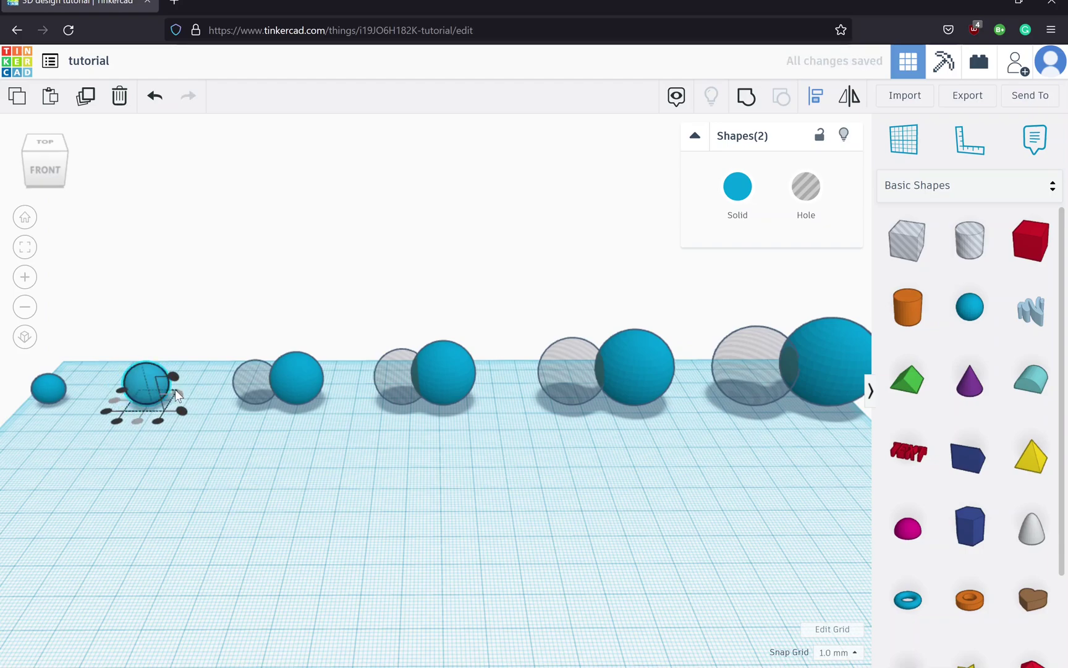
{"action": "left_click", "coordinate": [338, 340]}
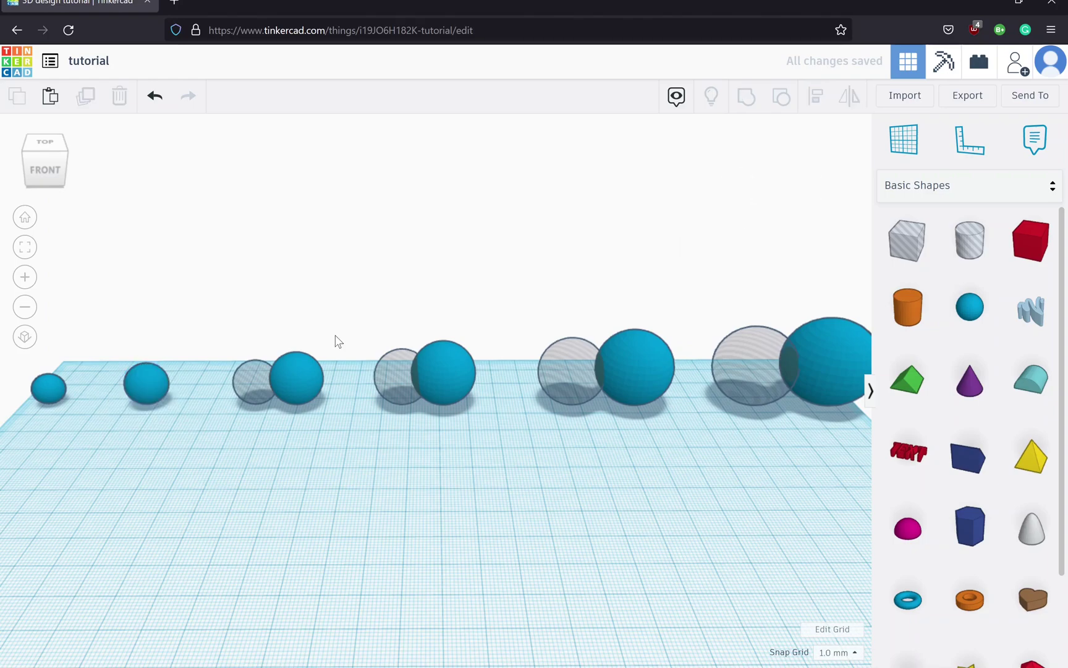
Step: Centre the 15 mm hole sphere inside the 18 mm solid sphere along the row and in height, and group the pair
{"action": "left_click_drag", "start_coordinate": [341, 328], "coordinate": [237, 443]}
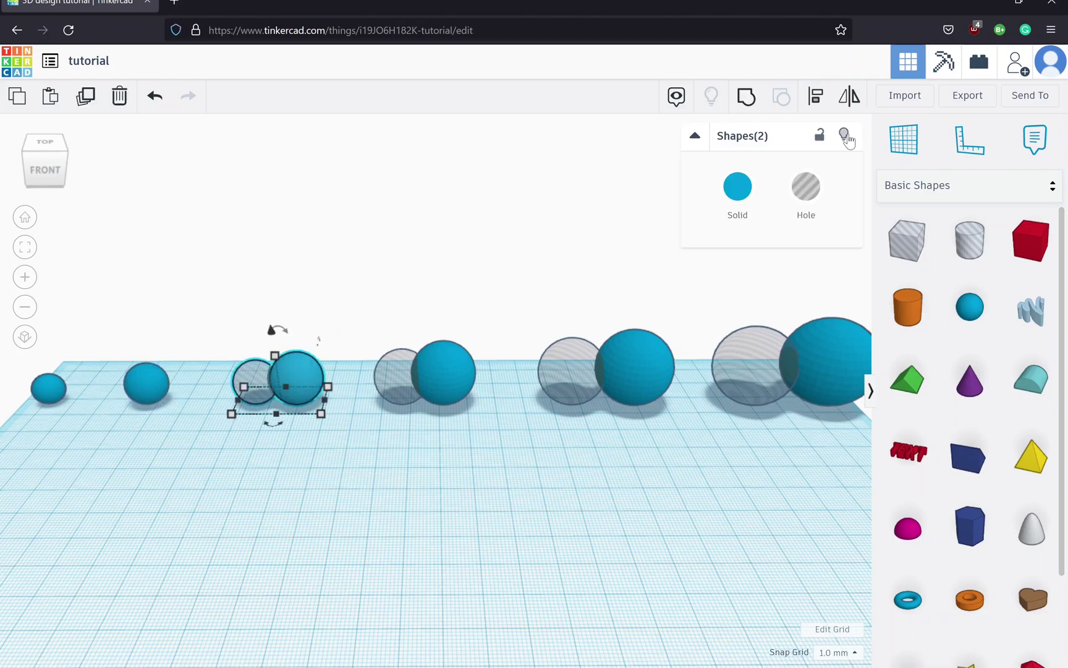
{"action": "key", "text": "l"}
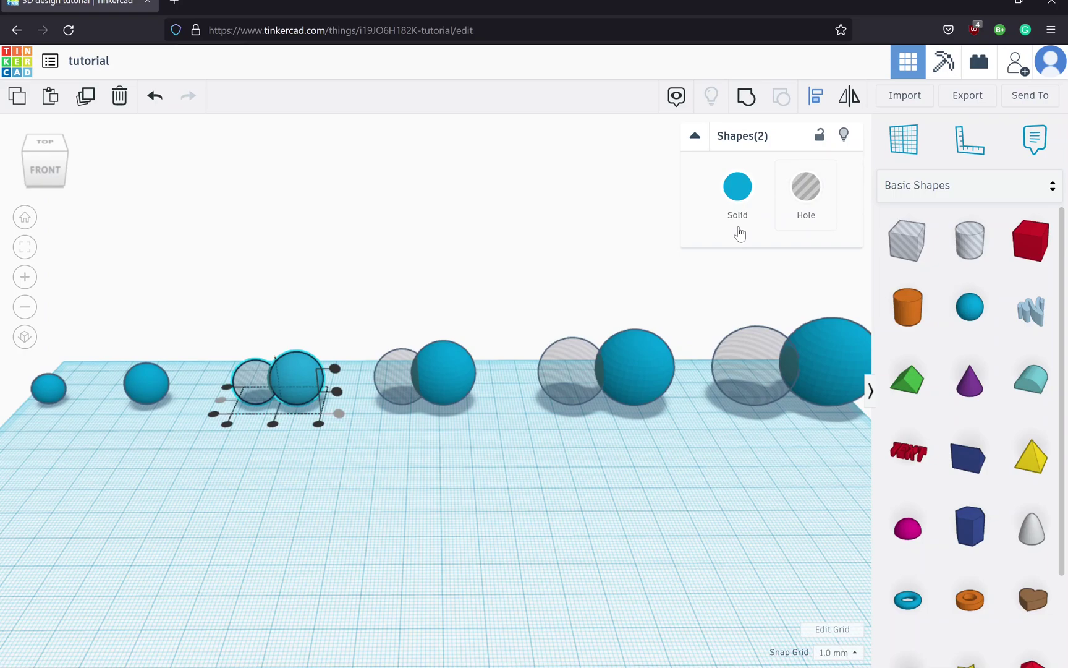
{"action": "left_click", "coordinate": [273, 425]}
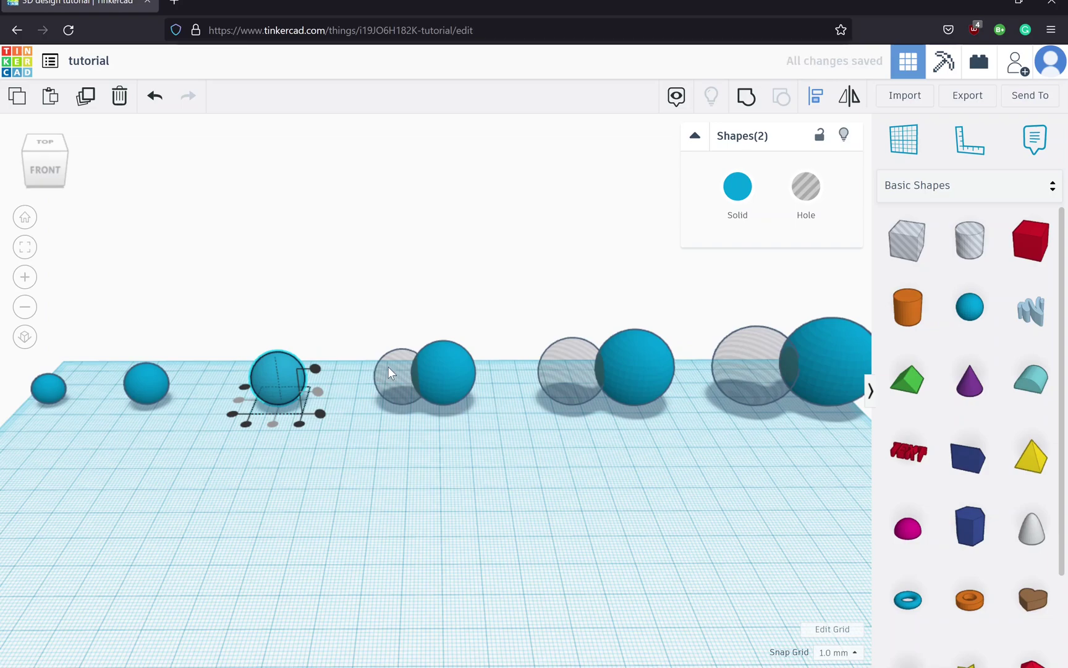
{"action": "left_click", "coordinate": [747, 99]}
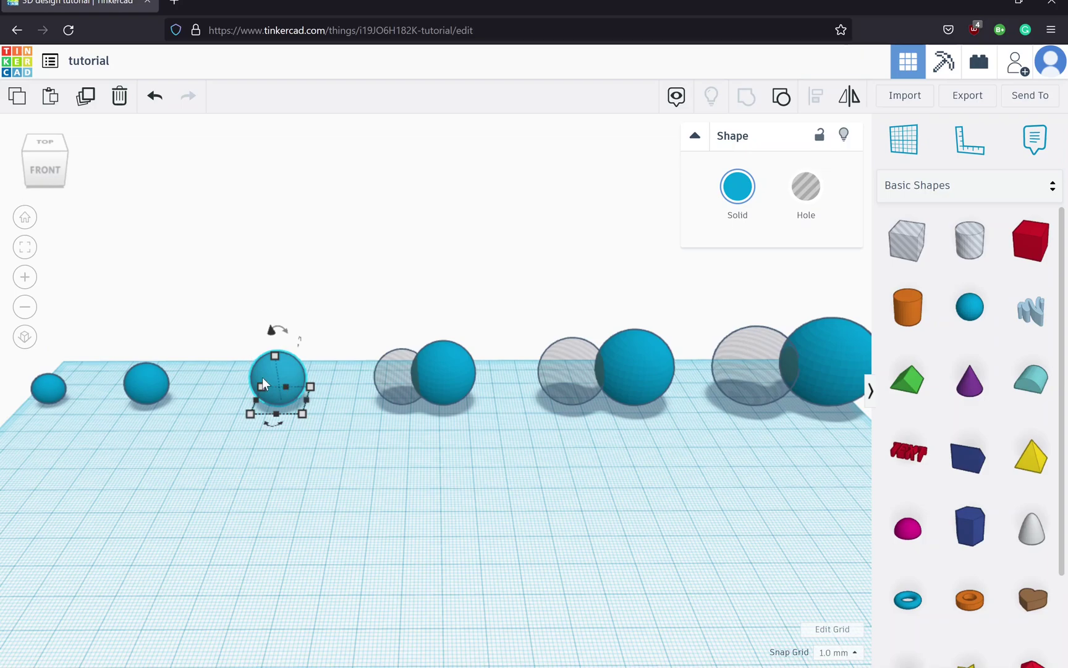
Step: Group the centred 11 mm hole sphere with the 14 mm solid sphere into one hollow shape
{"action": "left_click_drag", "start_coordinate": [199, 357], "coordinate": [143, 426]}
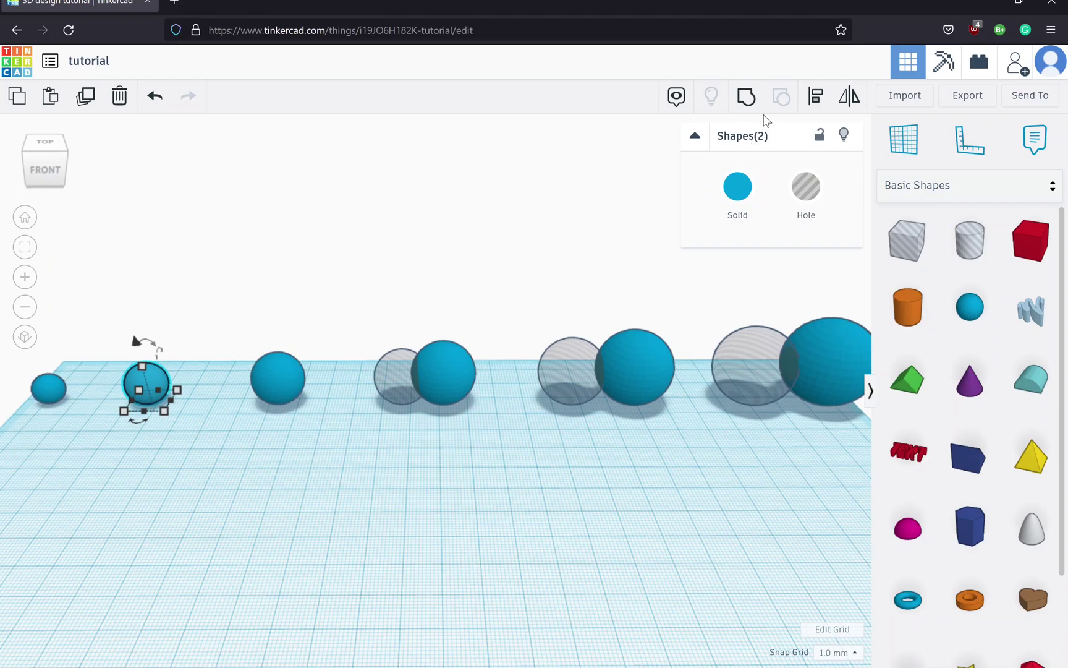
{"action": "left_click", "coordinate": [747, 97]}
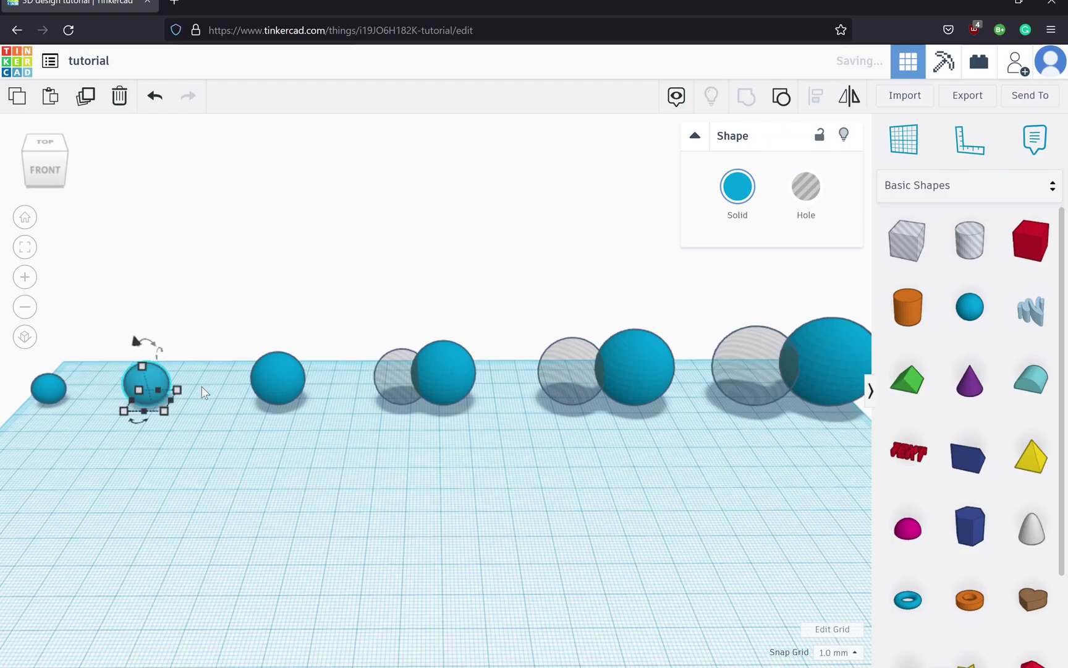
{"action": "left_click", "coordinate": [206, 418]}
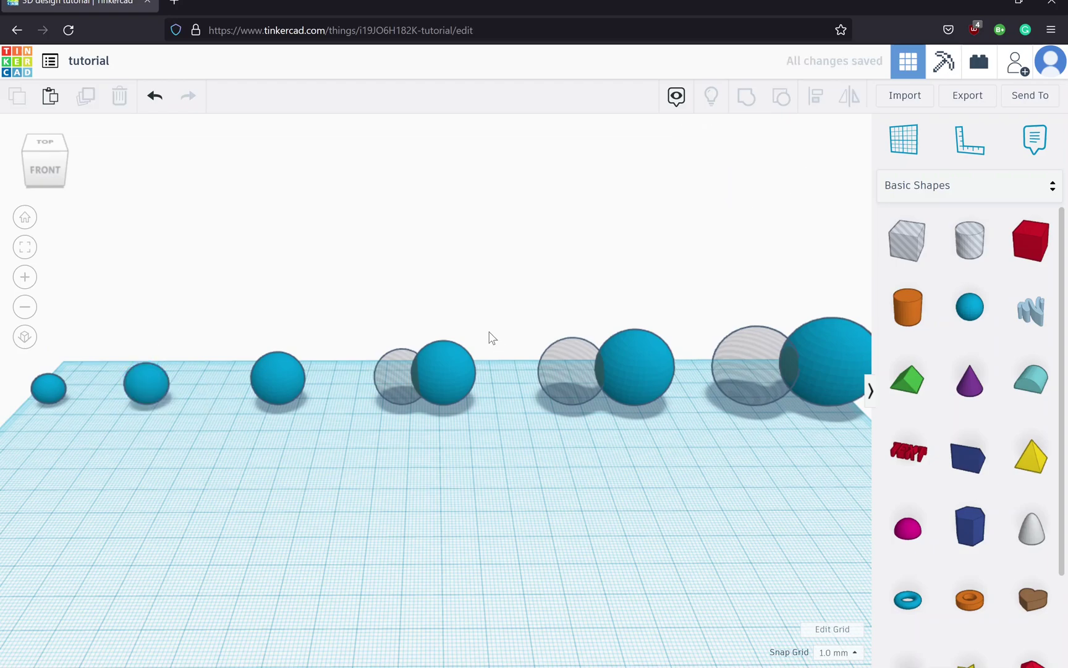
Step: Centre the 19 mm hole sphere inside the 22 mm solid sphere along the row and in height, and group the pair
{"action": "left_click_drag", "start_coordinate": [494, 321], "coordinate": [377, 442]}
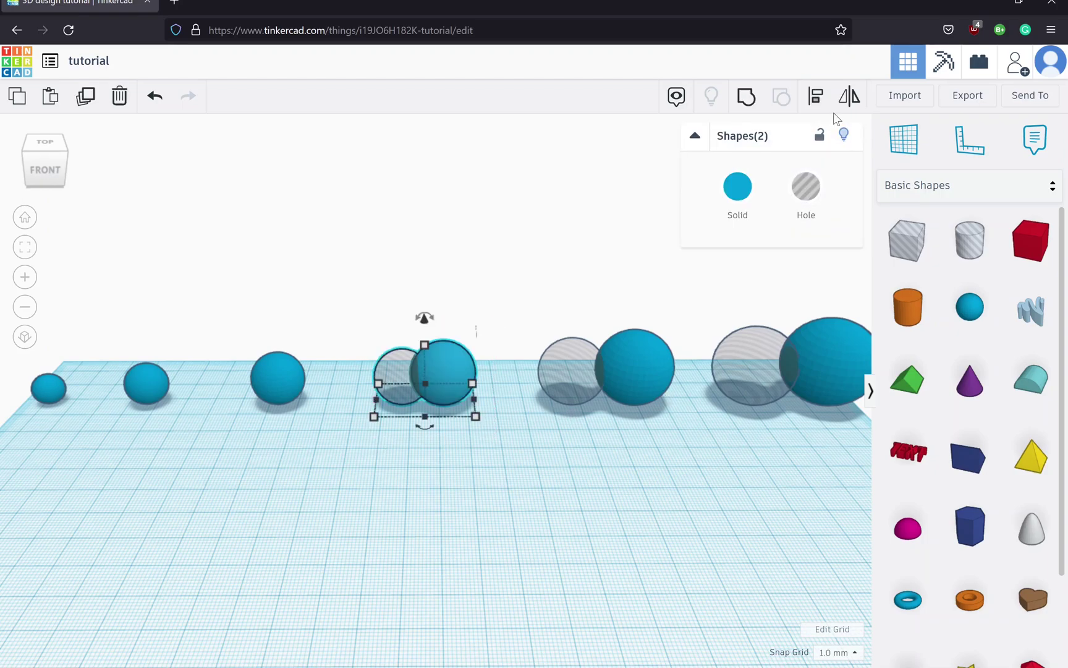
{"action": "key", "text": "l"}
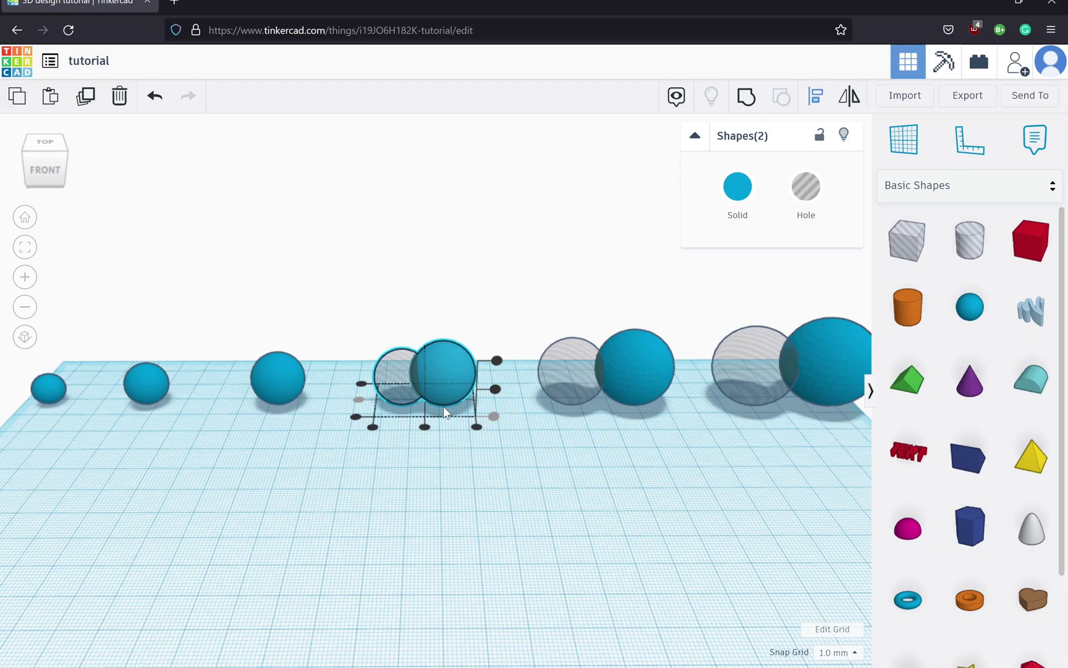
{"action": "left_click", "coordinate": [425, 427]}
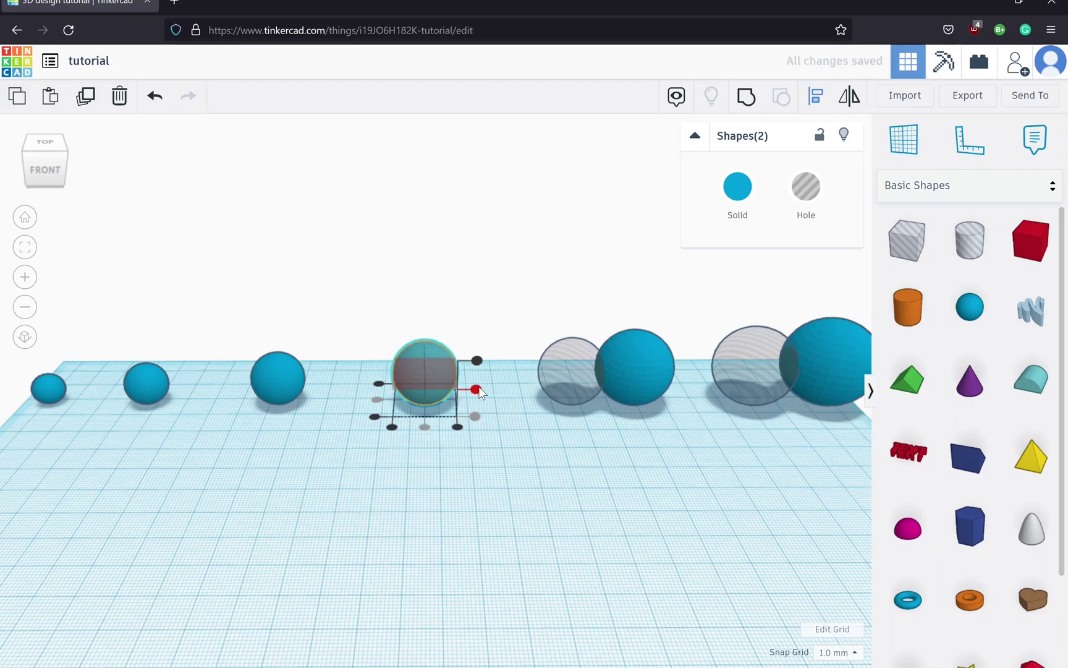
{"action": "left_click", "coordinate": [475, 390]}
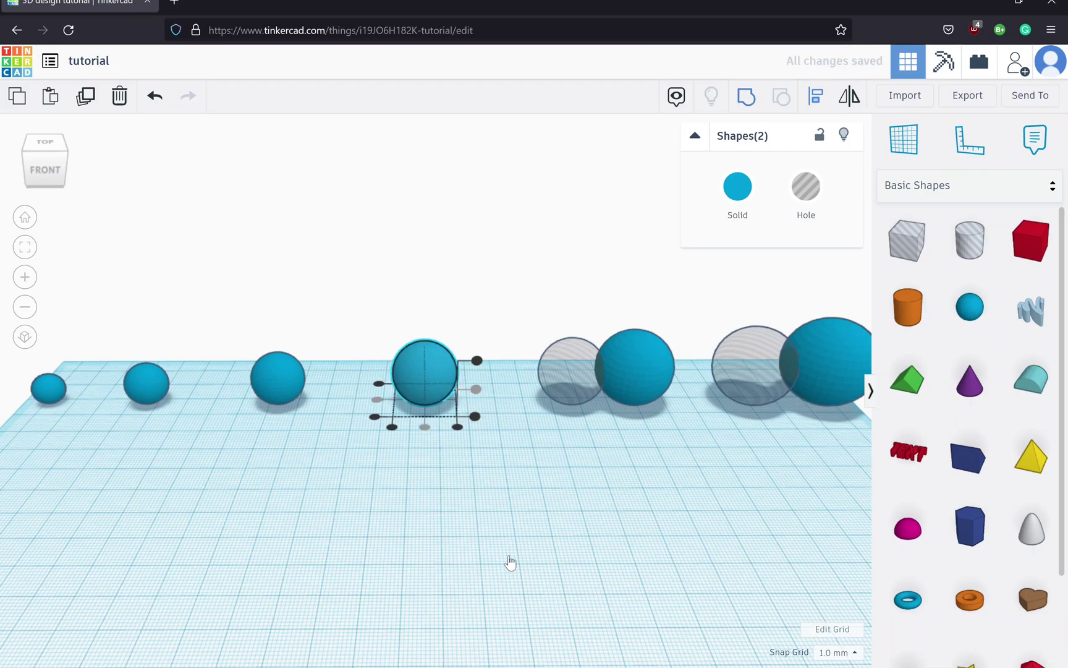
{"action": "key", "text": "ctrl+g"}
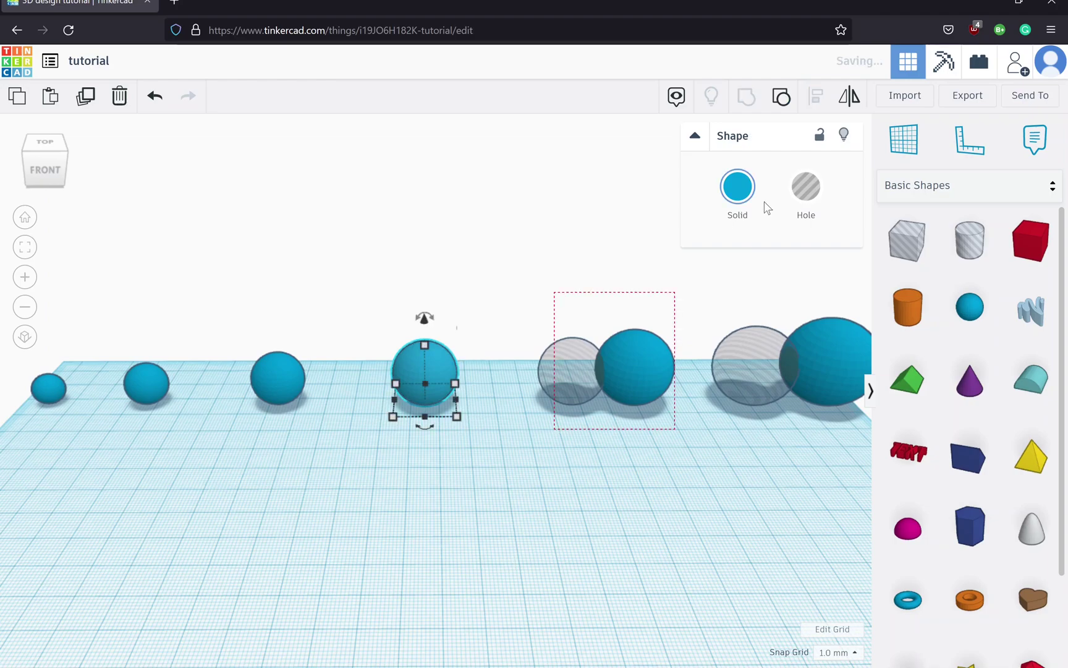
Step: Centre the 23 mm hole sphere inside the 26 mm solid sphere along the row and in height, and group the pair
{"action": "left_click_drag", "start_coordinate": [675, 291], "coordinate": [554, 428]}
{"action": "key", "text": "l"}
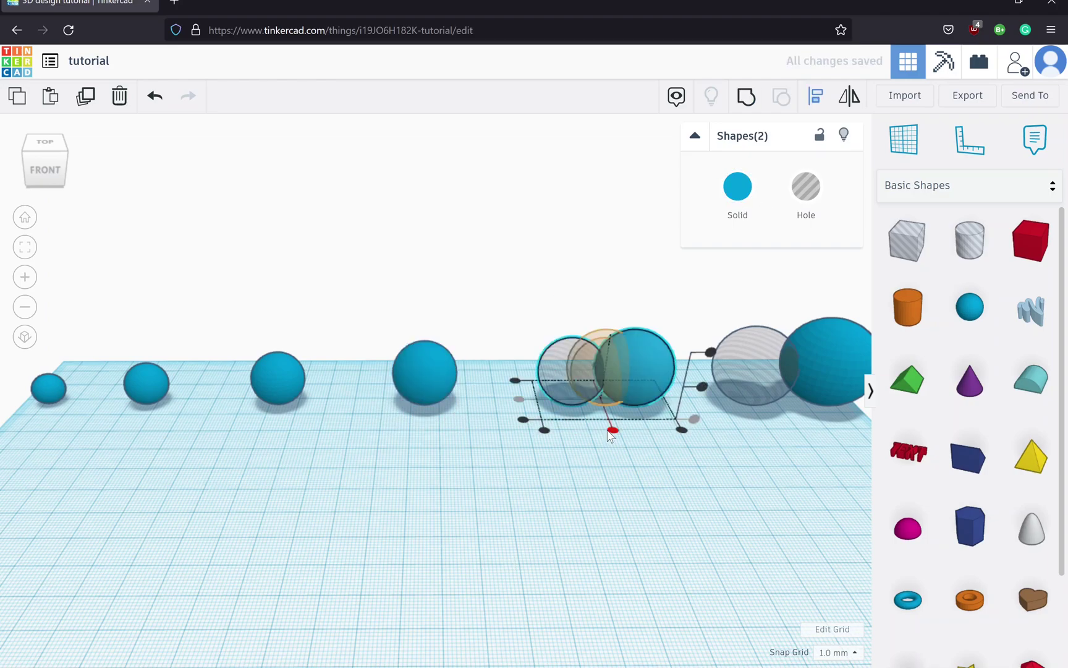
{"action": "left_click", "coordinate": [613, 430]}
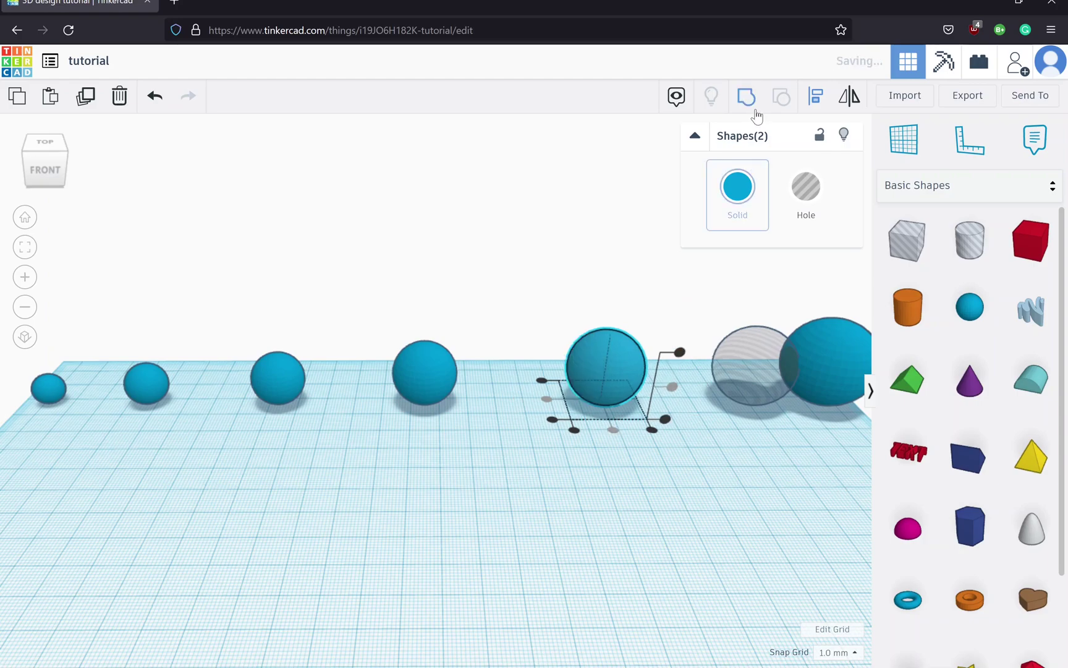
{"action": "left_click", "coordinate": [817, 291]}
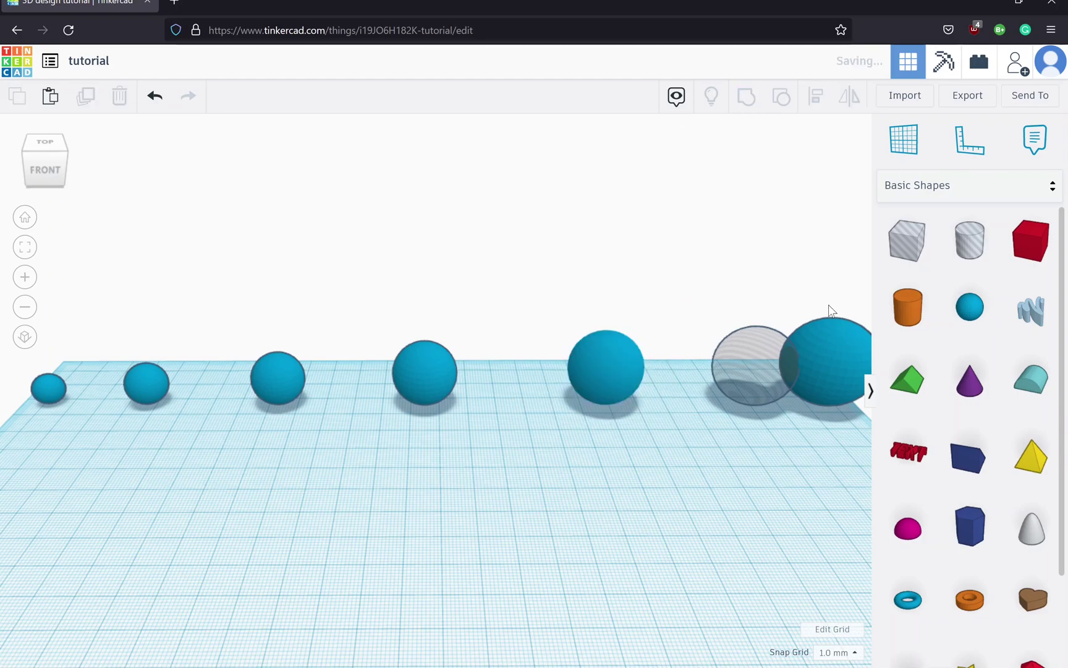
Step: Centre the 27 mm hole sphere inside the 30 mm solid sphere along the row and in height, and group the pair
{"action": "left_click_drag", "start_coordinate": [830, 310], "coordinate": [813, 438]}
{"action": "key", "text": "l"}
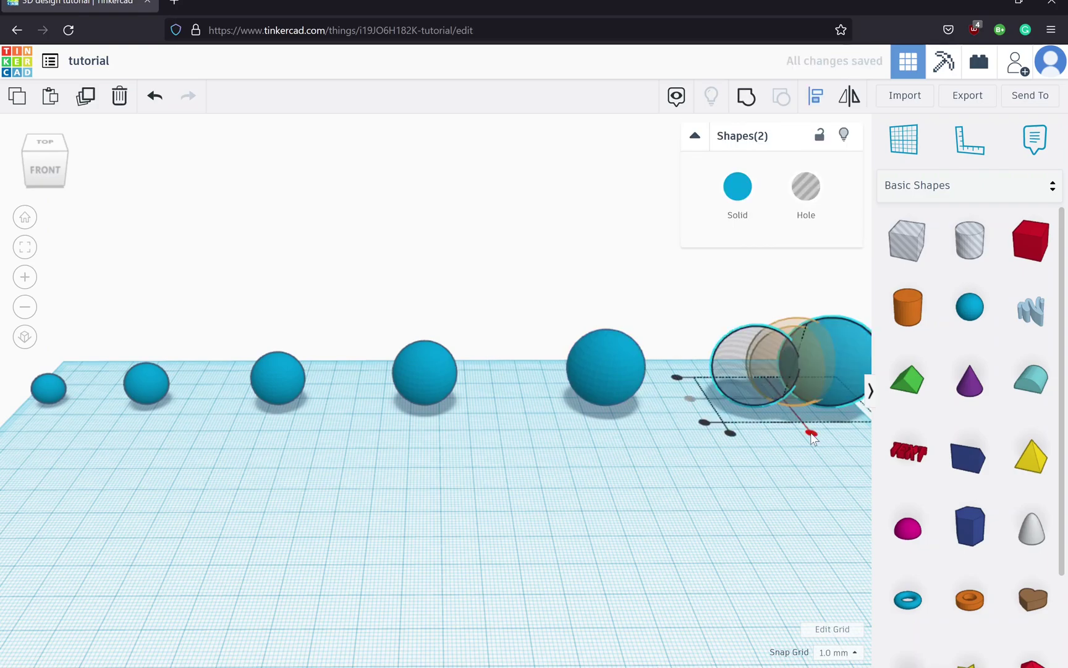
{"action": "left_click", "coordinate": [813, 438]}
{"action": "right_click_drag", "start_coordinate": [812, 437], "coordinate": [718, 435]}
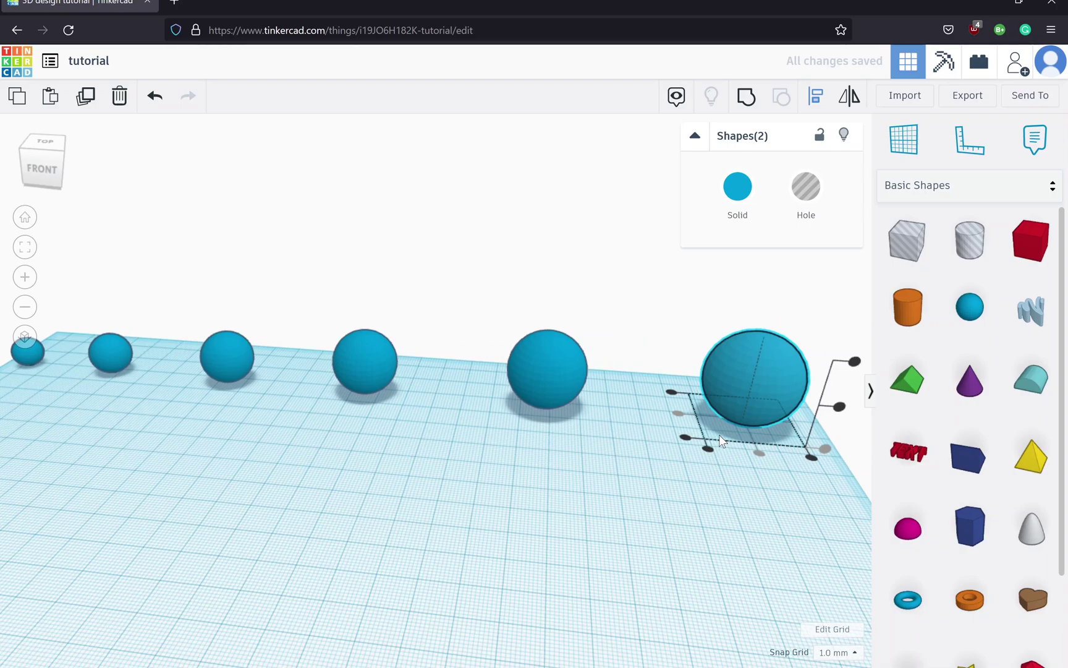
{"action": "left_click", "coordinate": [863, 300]}
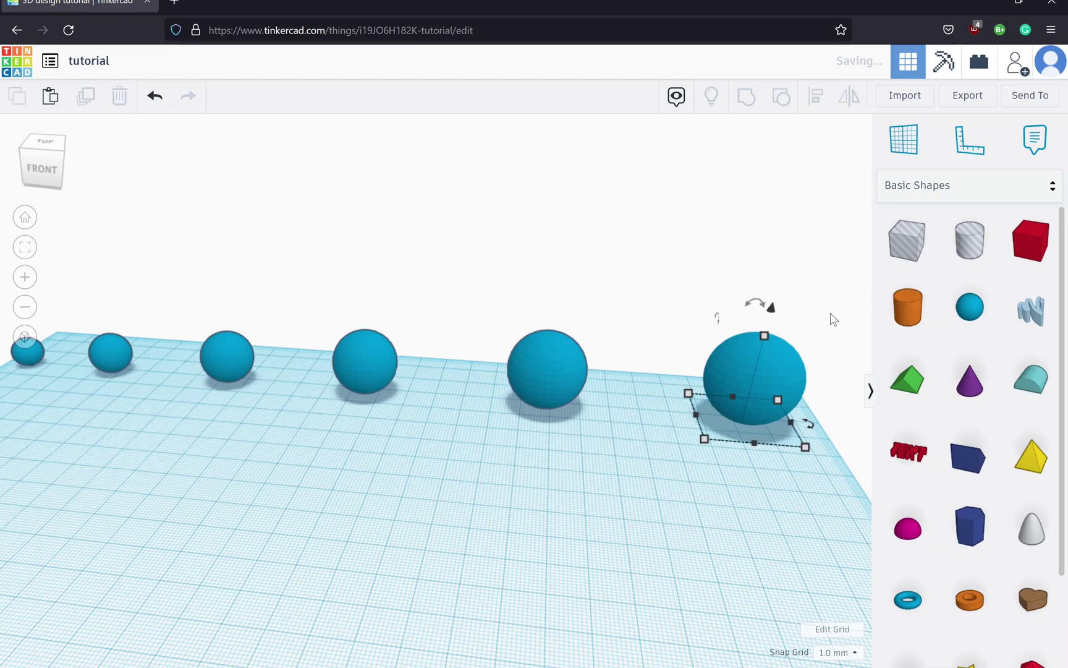
Step: Align all six spheres concentrically, centred along the row and in height, and group them into one nested shape
{"action": "key", "text": "ctrl+a"}
{"action": "scroll", "coordinate": [527, 499], "scroll_direction": "down", "scroll_amount": 3}
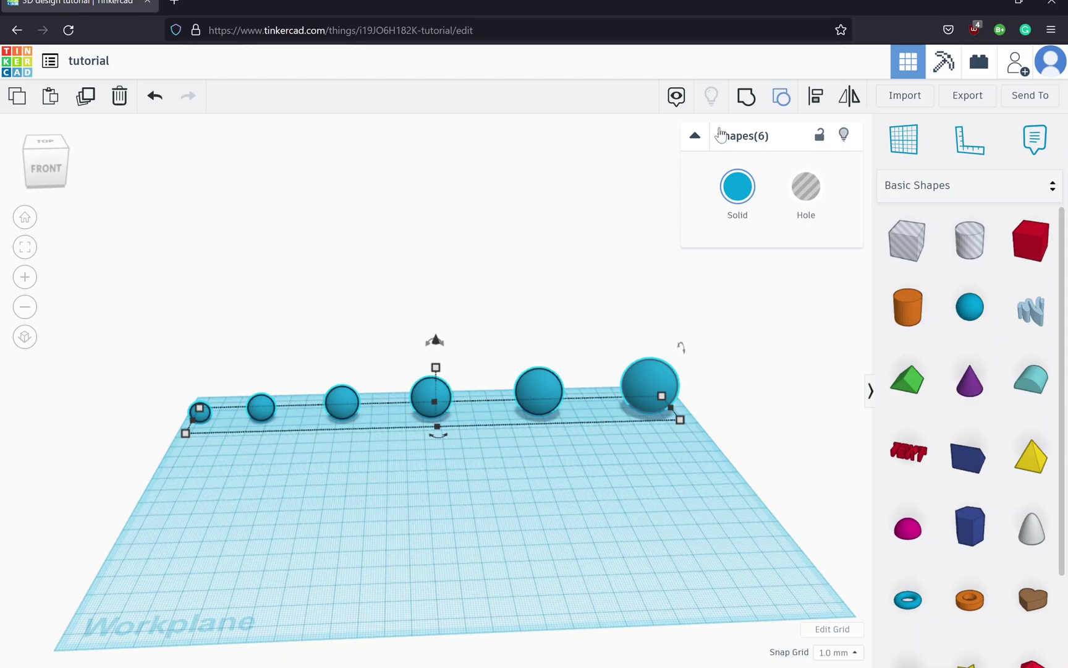
{"action": "key", "text": "l"}
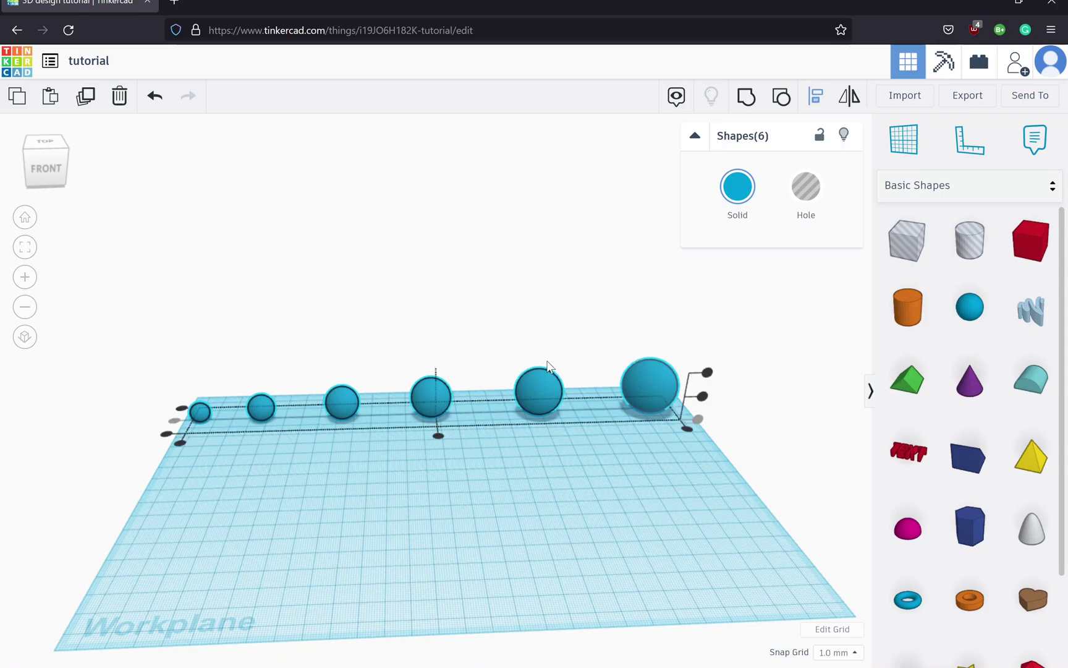
{"action": "left_click", "coordinate": [437, 436]}
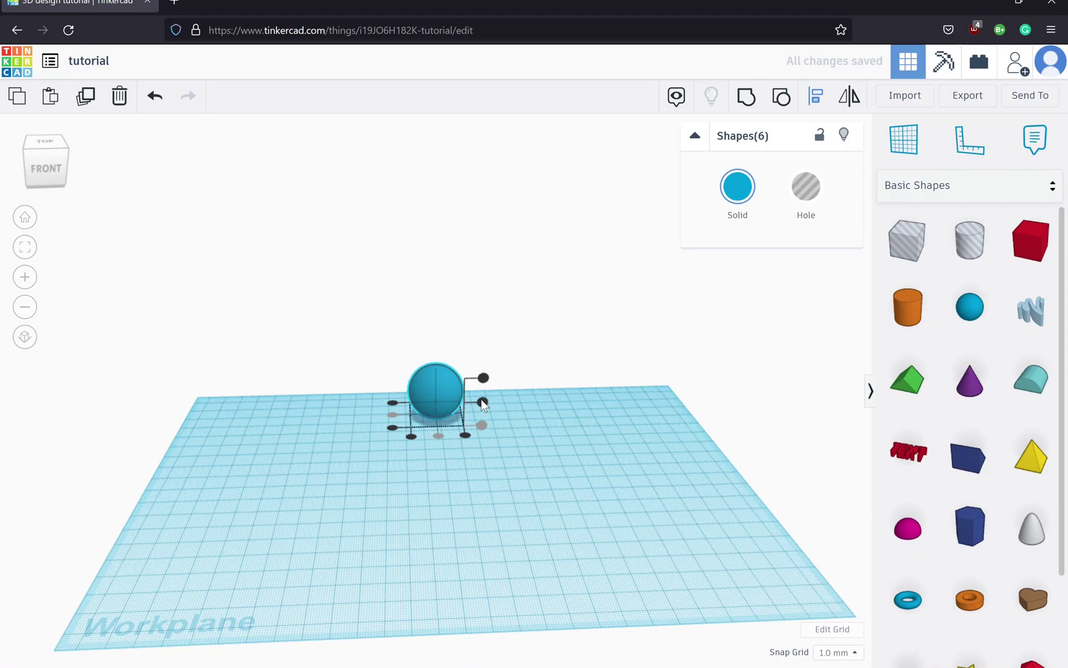
{"action": "left_click", "coordinate": [482, 402]}
{"action": "left_click", "coordinate": [446, 387]}
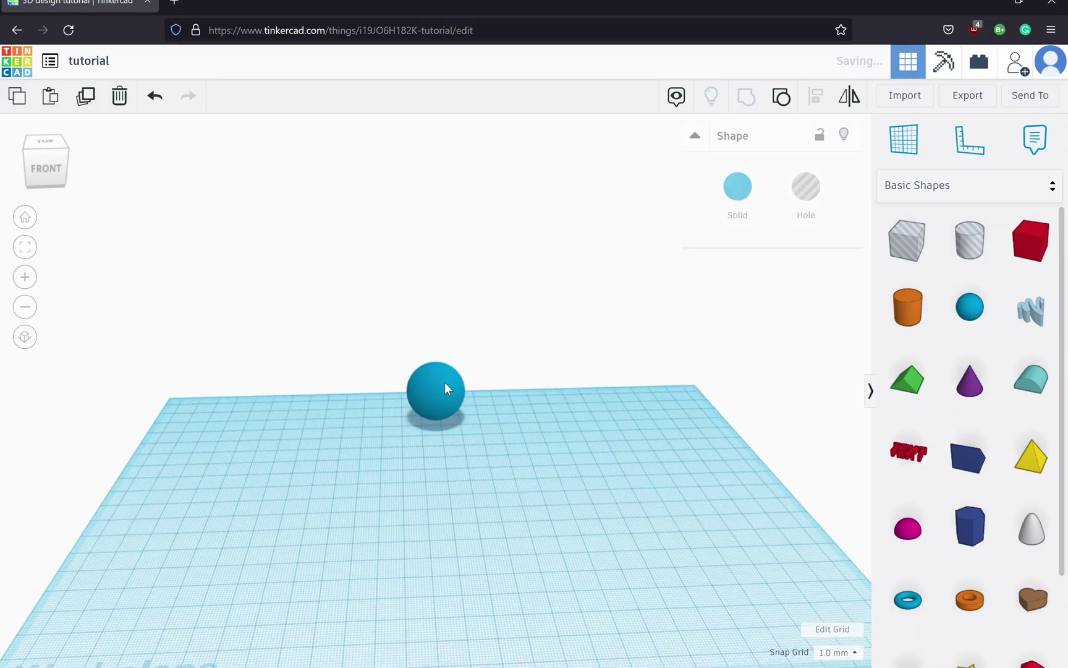
Step: Cut the nested sphere with a 33 mm high box hole to examine its inner layers, and undo the cut and the box
{"action": "left_click", "coordinate": [445, 384]}
{"action": "key", "text": "f"}
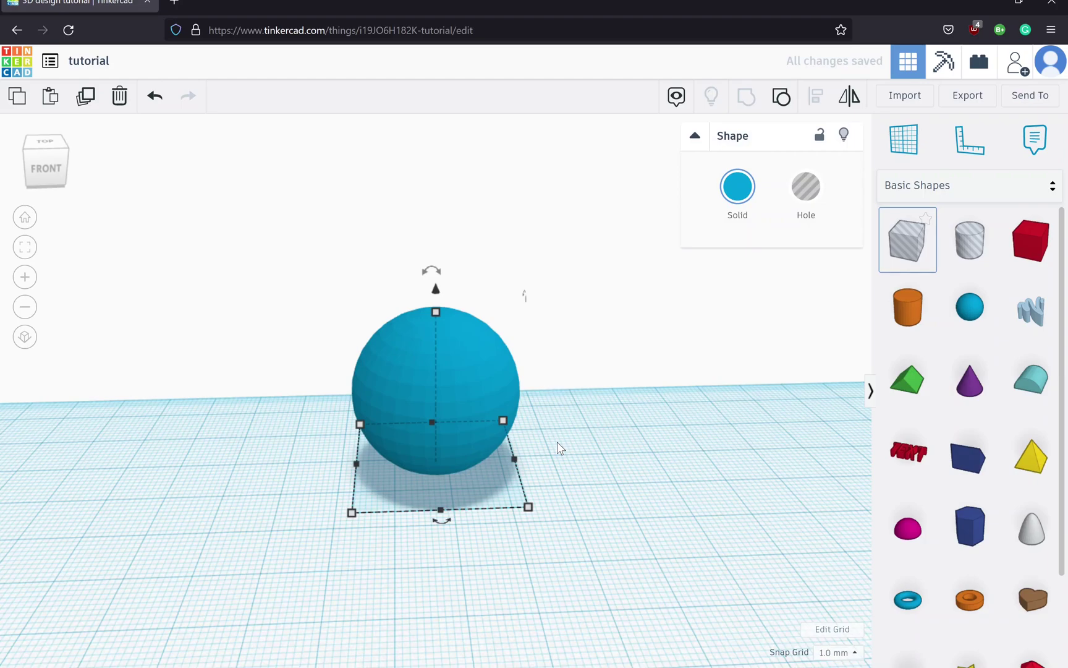
{"action": "left_click_drag", "start_coordinate": [908, 240], "coordinate": [498, 401]}
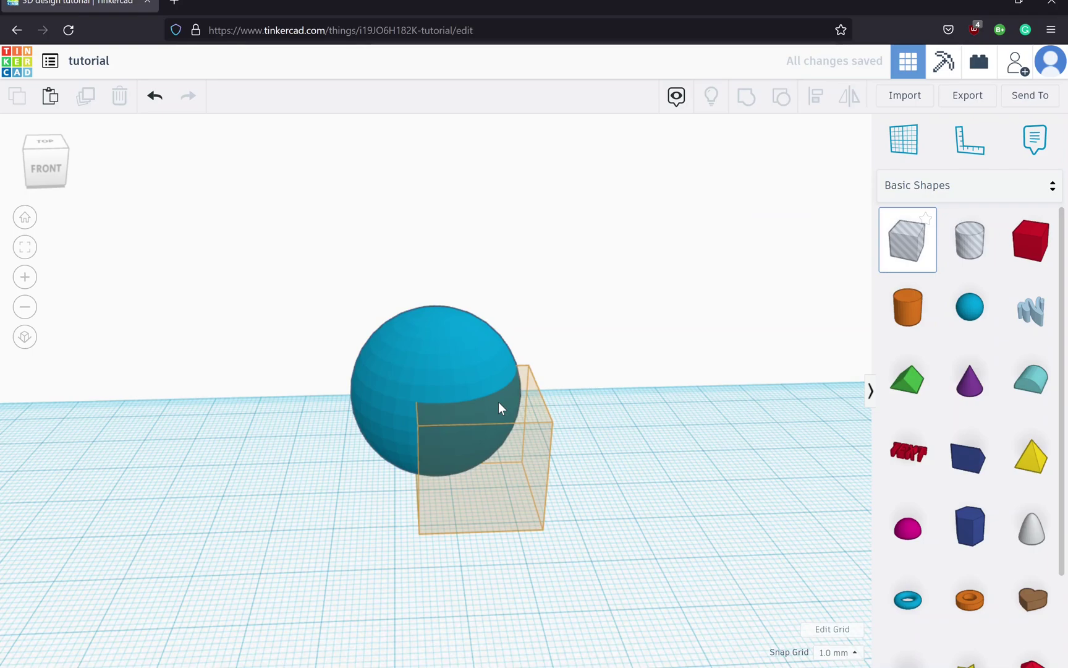
{"action": "left_click_drag", "start_coordinate": [498, 401], "coordinate": [498, 401]}
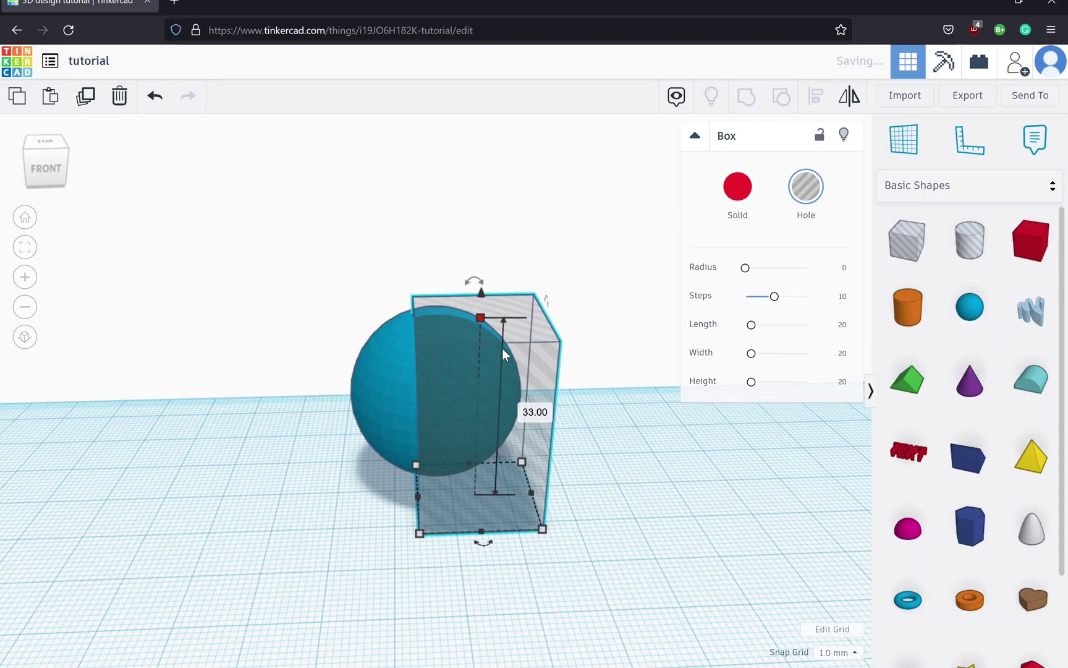
{"action": "key", "text": "ctrl+a"}
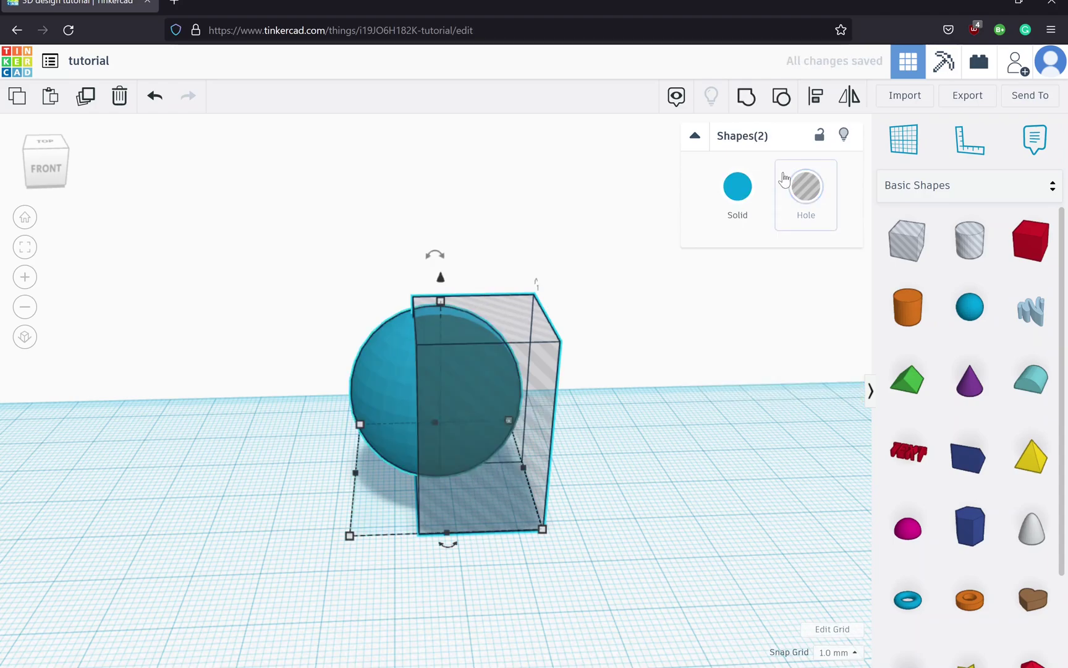
{"action": "left_click", "coordinate": [745, 104]}
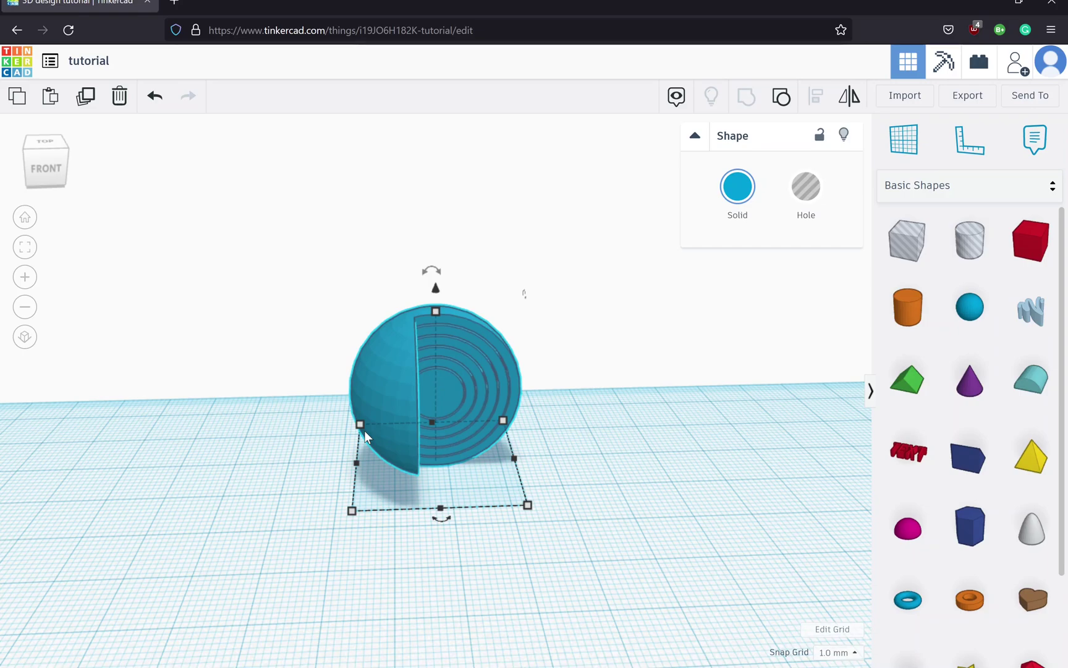
{"action": "key", "text": "ctrl+z"}
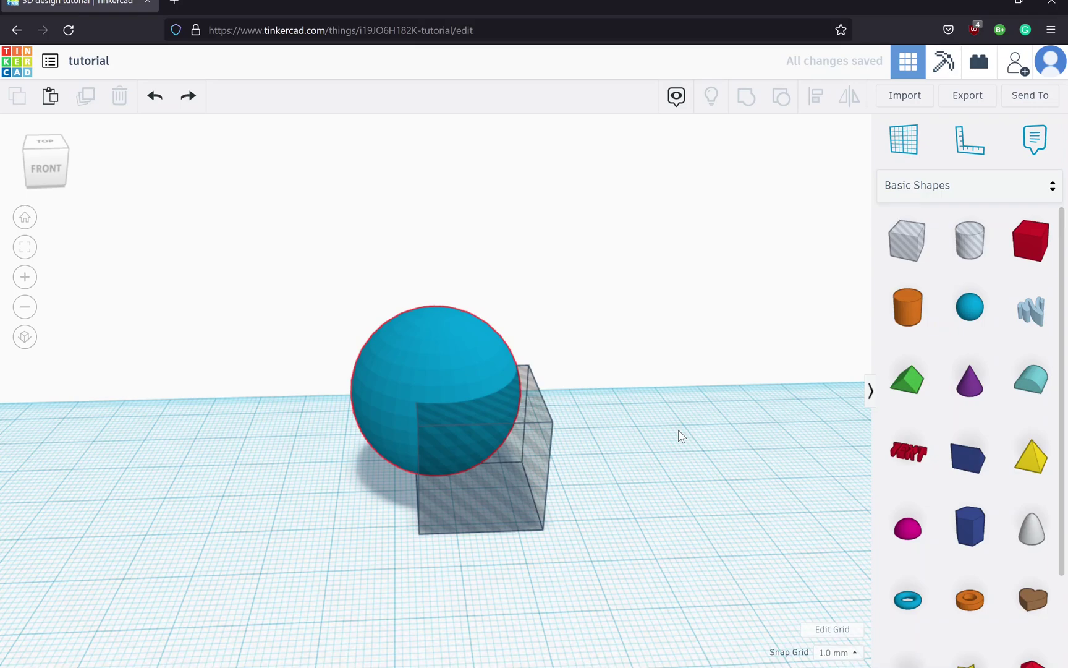
{"action": "key", "text": "ctrl+z"}
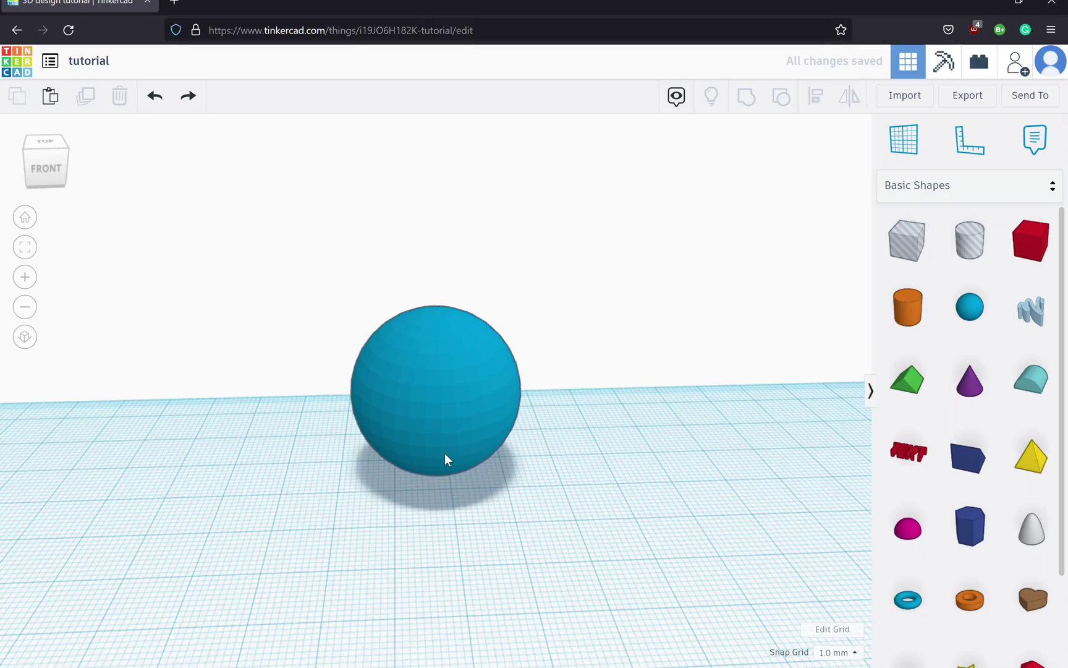
Step: Place a box hole beside the nested sphere and size it 30 mm by 30 mm with a height of 10 mm
{"action": "left_click", "coordinate": [907, 240]}
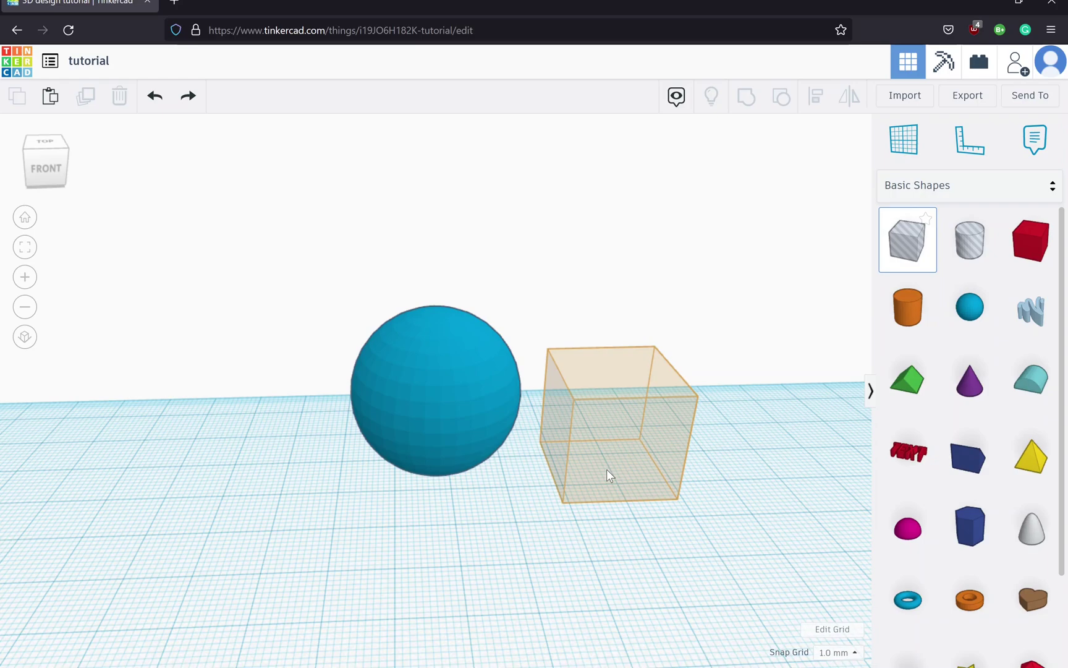
{"action": "left_click", "coordinate": [607, 469]}
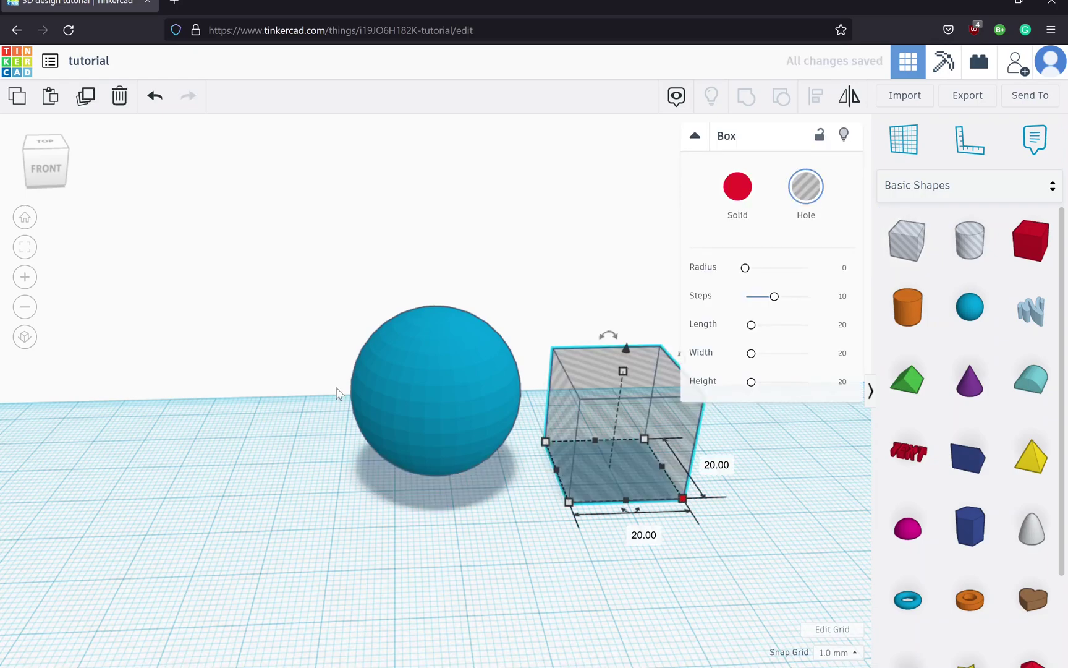
{"action": "left_click", "coordinate": [643, 534]}
{"action": "type", "text": "30"}
{"action": "key", "text": "Tab"}
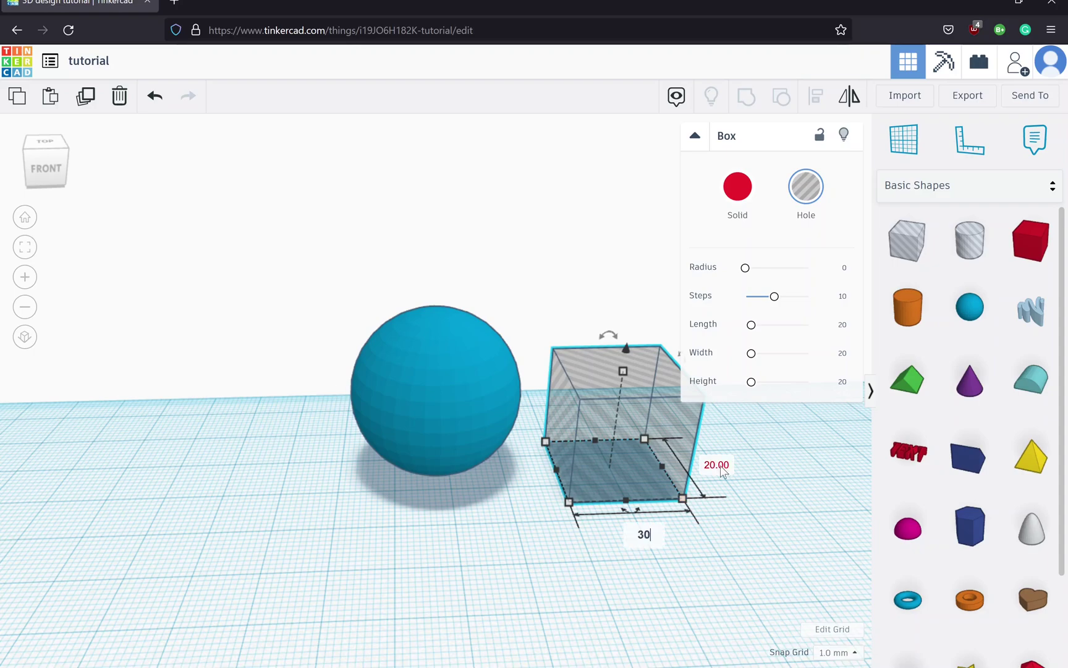
{"action": "type", "text": "3"}
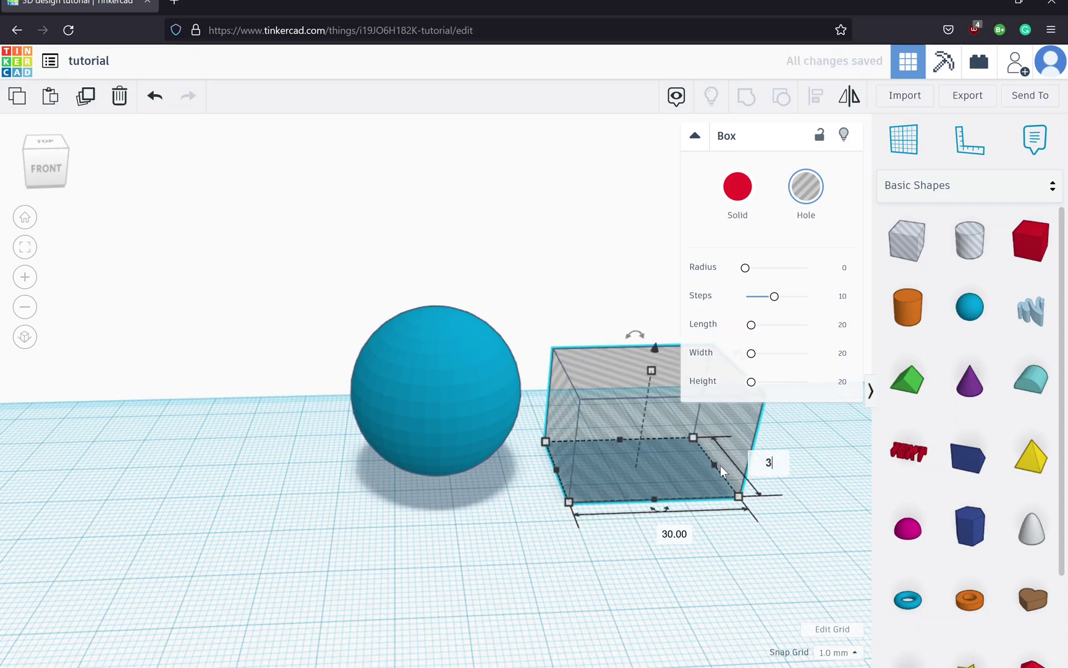
{"action": "type", "text": "0"}
{"action": "key", "text": "Tab"}
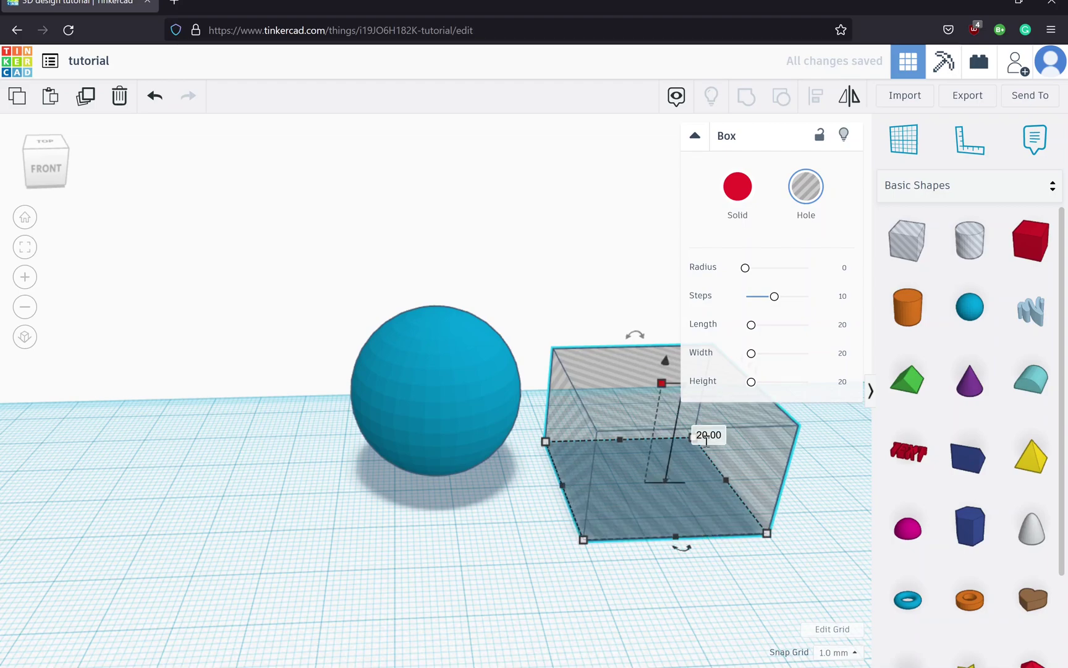
{"action": "type", "text": "10"}
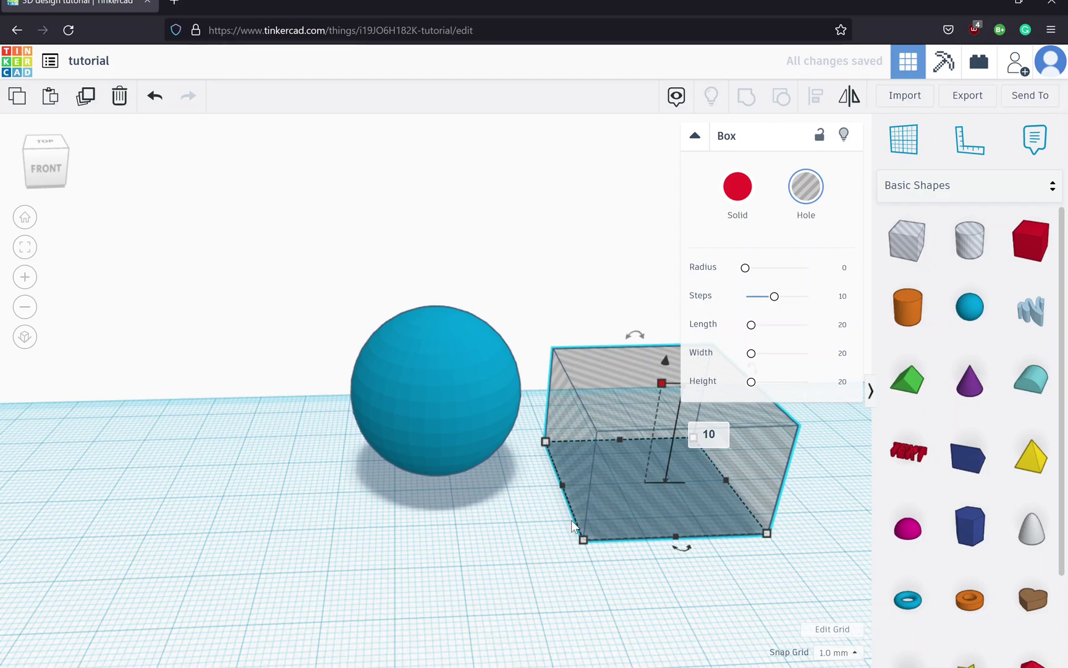
{"action": "key", "text": "Return"}
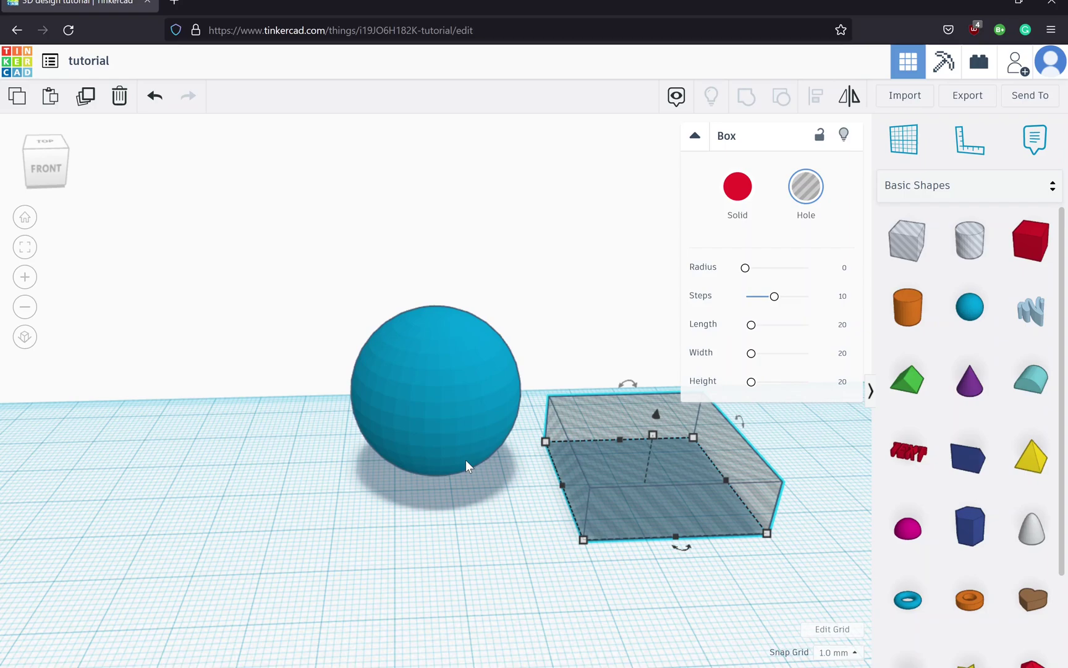
Step: Align the box hole with the sphere, centred in both horizontal directions at the sphere's base
{"action": "left_click", "coordinate": [564, 539]}
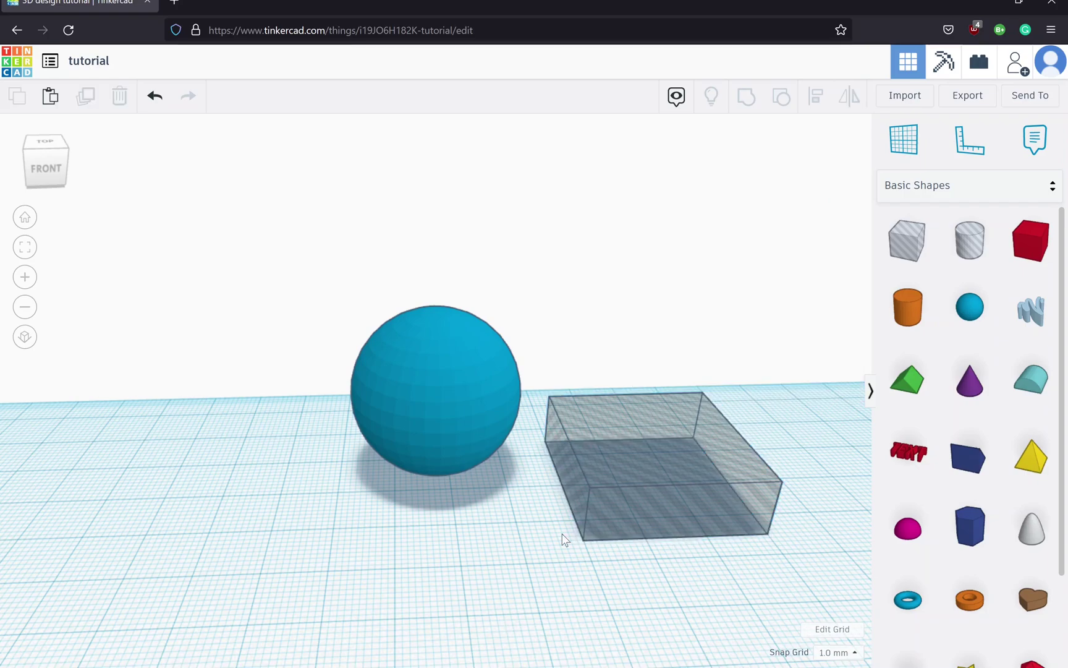
{"action": "key", "text": "ctrl+a"}
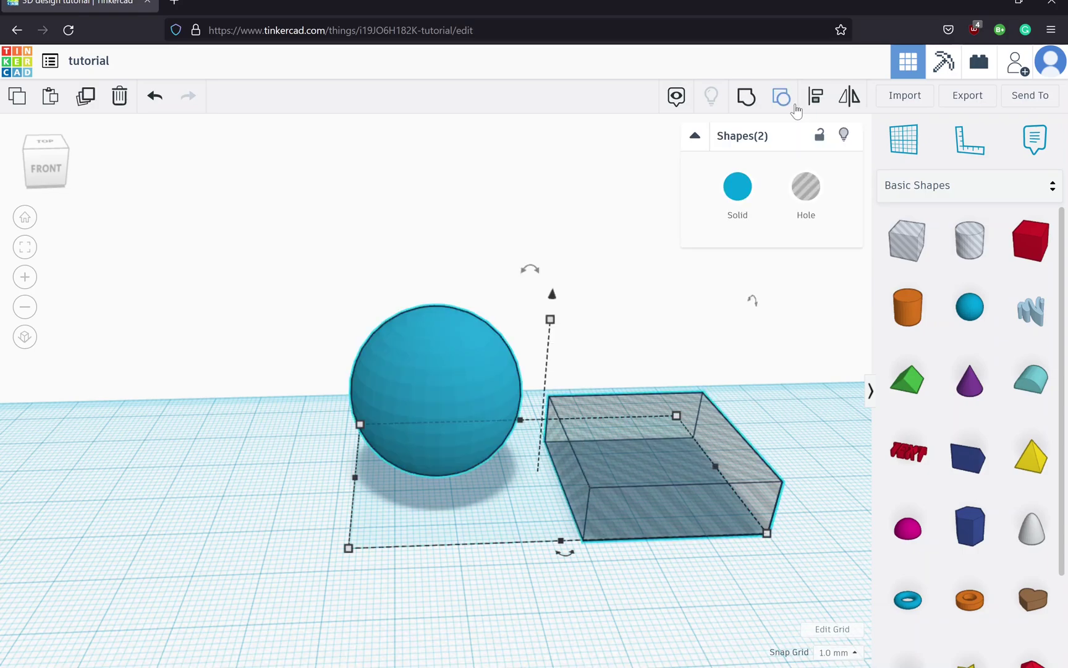
{"action": "key", "text": "l"}
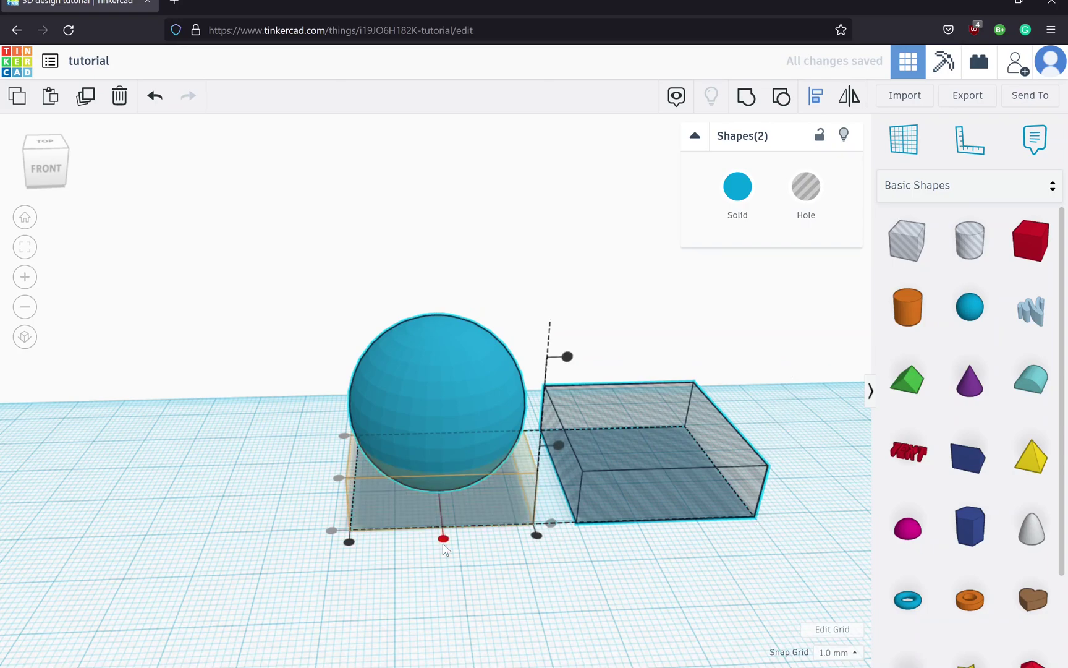
{"action": "left_click", "coordinate": [443, 539]}
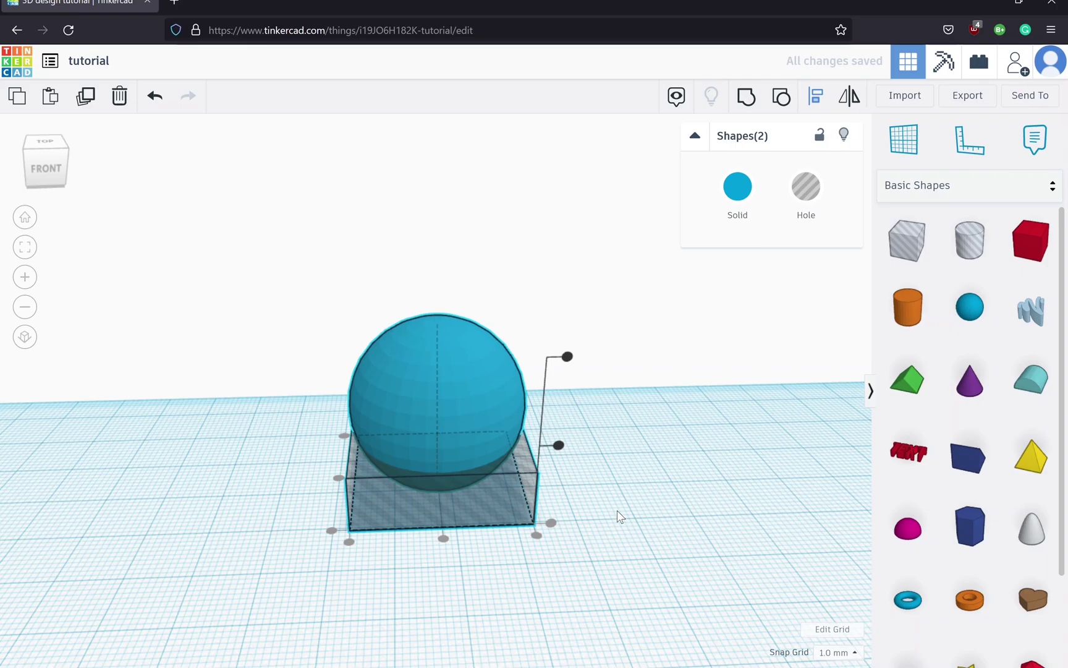
{"action": "left_click", "coordinate": [617, 510]}
Step: Duplicate the box hole and align the copy centred on the sphere and flush with its top
{"action": "left_click", "coordinate": [500, 496]}
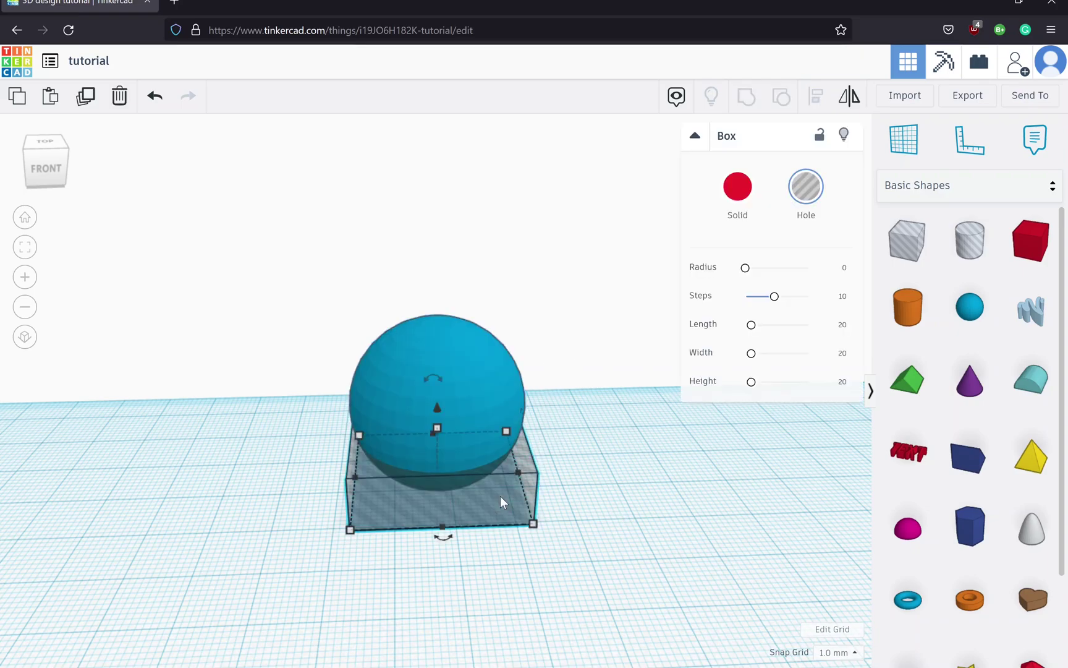
{"action": "left_click", "coordinate": [639, 541]}
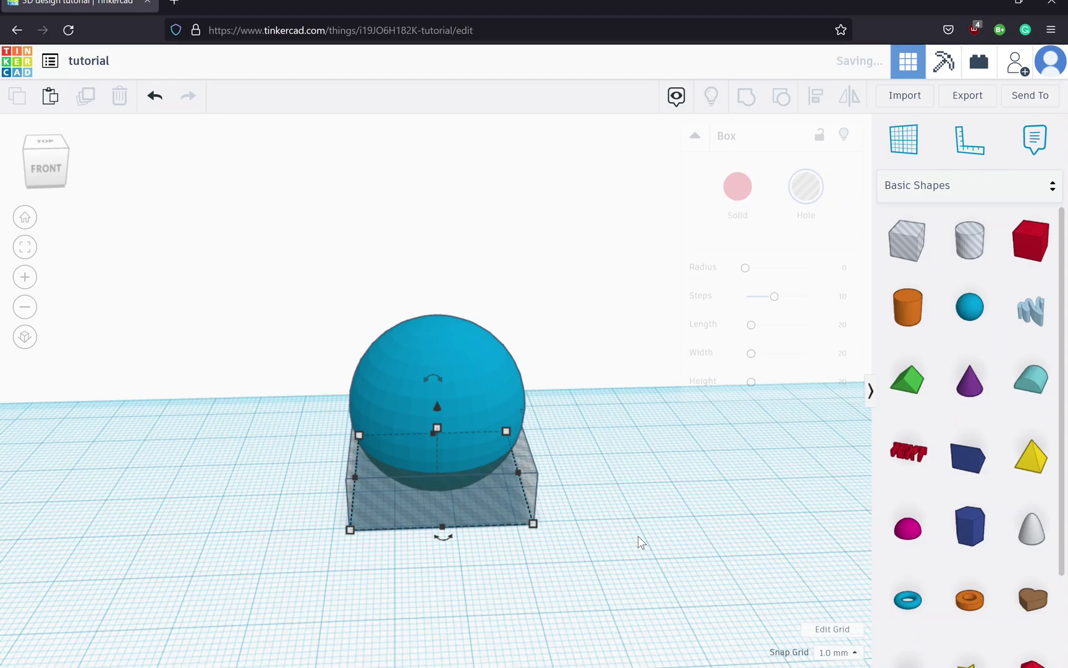
{"action": "key", "text": "ctrl+z"}
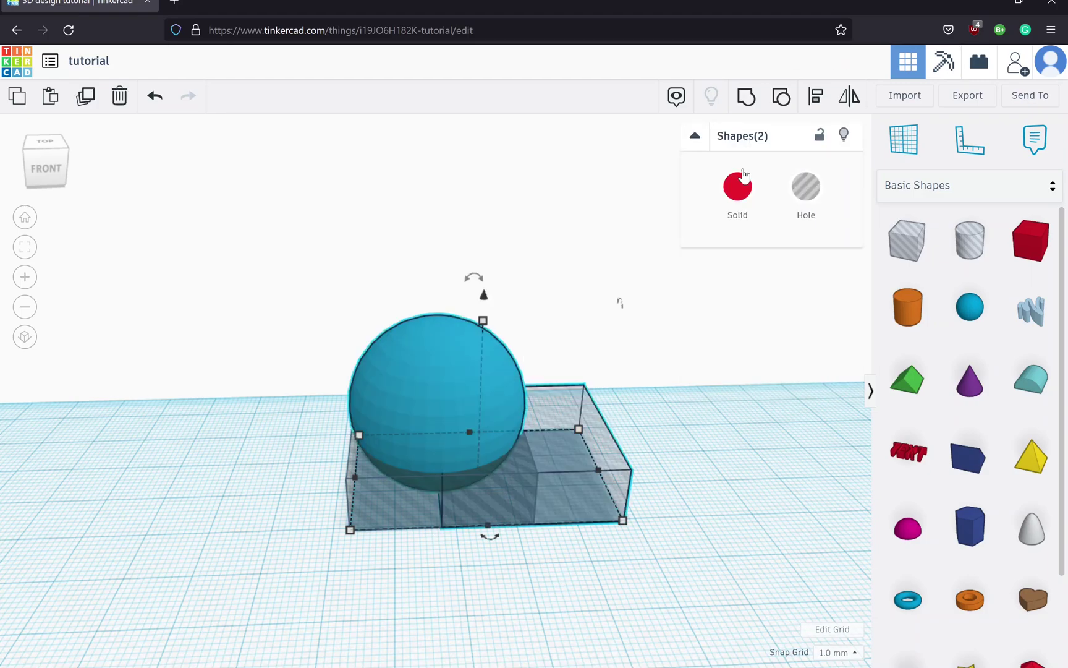
{"action": "left_click", "coordinate": [818, 96]}
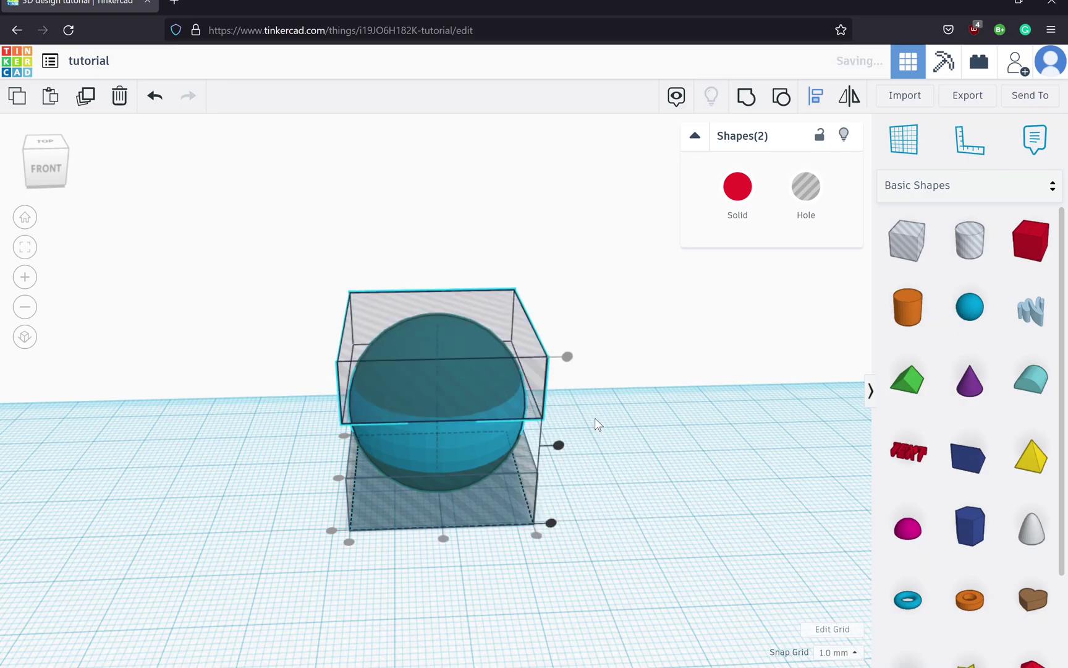
{"action": "left_click", "coordinate": [869, 363]}
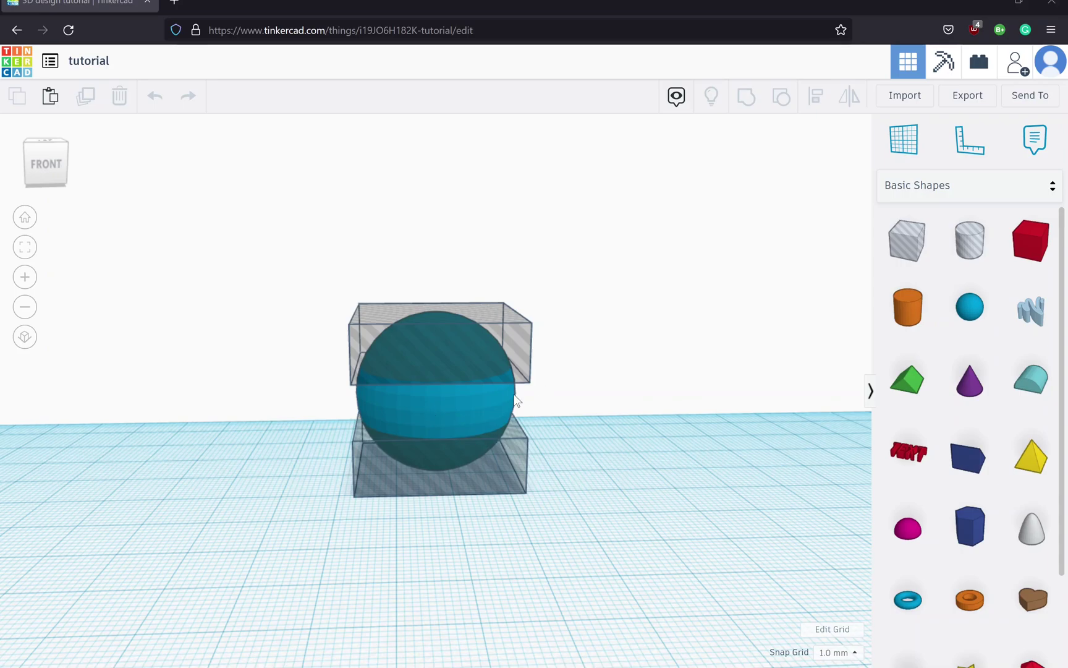
Step: Group the sphere with both box holes to flatten its top and underside, and drop the trimmed shape onto the workplane
{"action": "left_click_drag", "start_coordinate": [592, 242], "coordinate": [572, 253]}
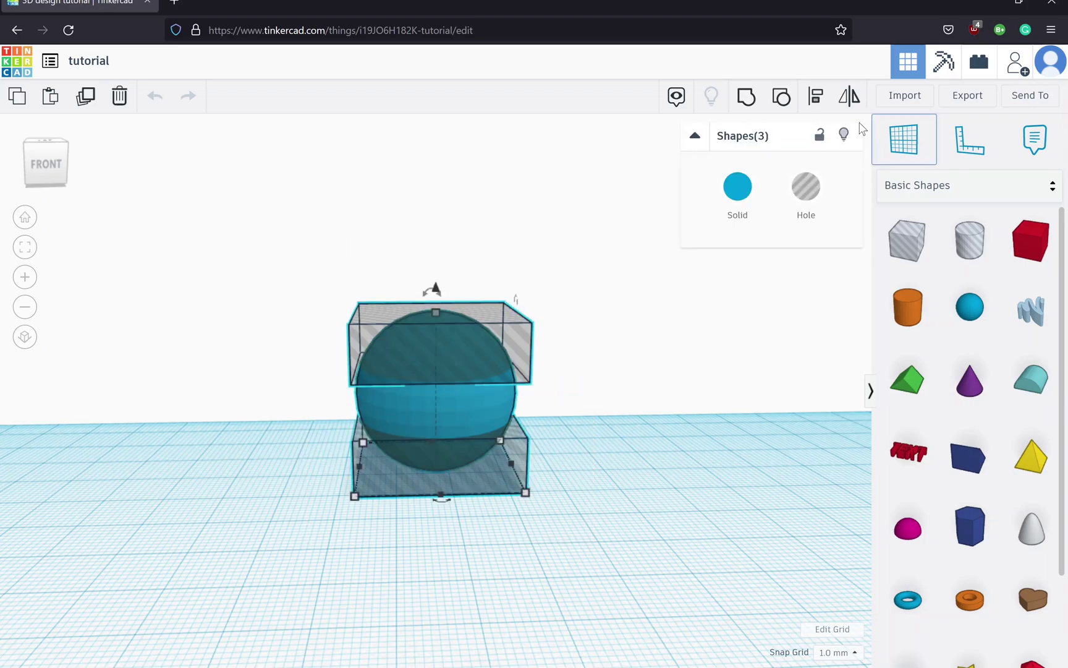
{"action": "left_click", "coordinate": [535, 402]}
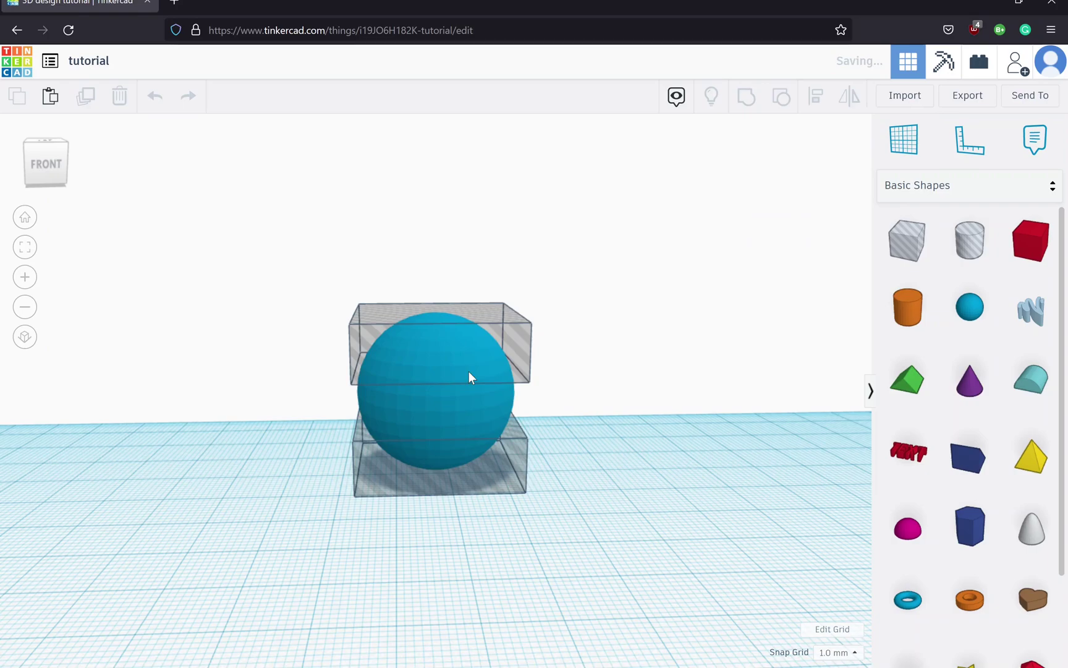
{"action": "left_click", "coordinate": [467, 374]}
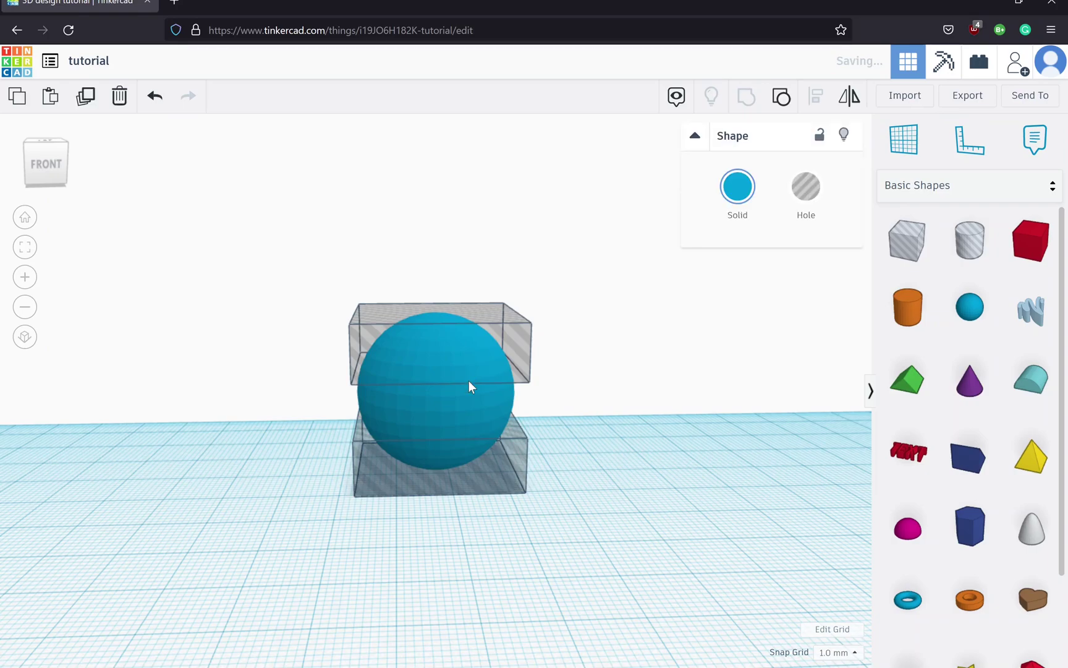
{"action": "key", "text": "ctrl+g"}
{"action": "right_click_drag", "start_coordinate": [575, 410], "coordinate": [484, 430]}
{"action": "key", "text": "d"}
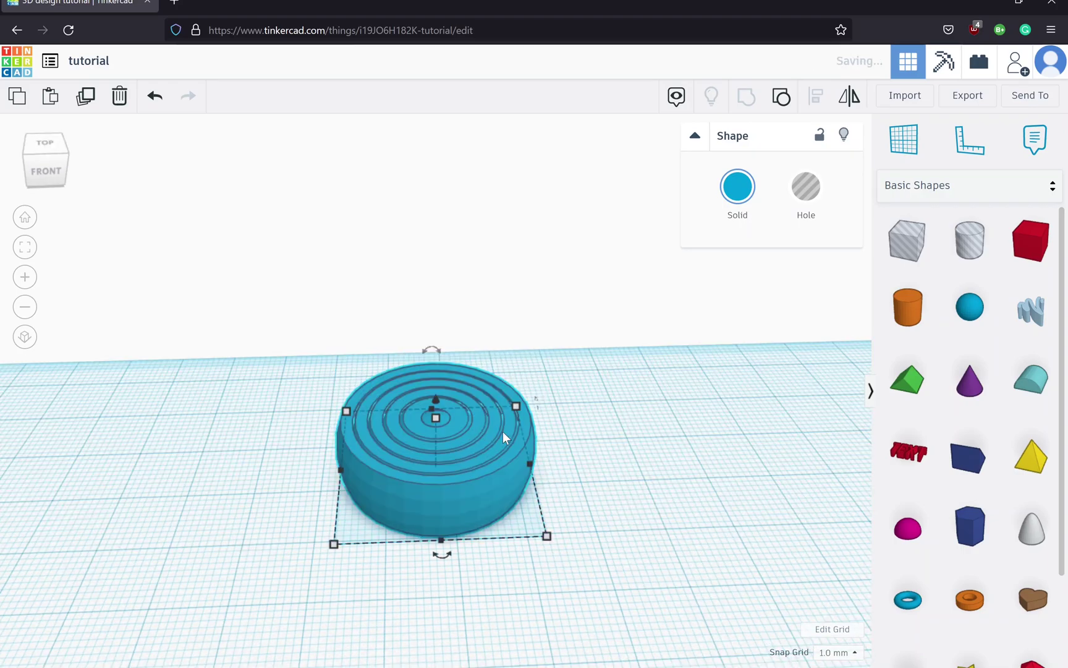
{"action": "left_click", "coordinate": [581, 479]}
{"action": "right_click_drag", "start_coordinate": [581, 479], "coordinate": [566, 538]}
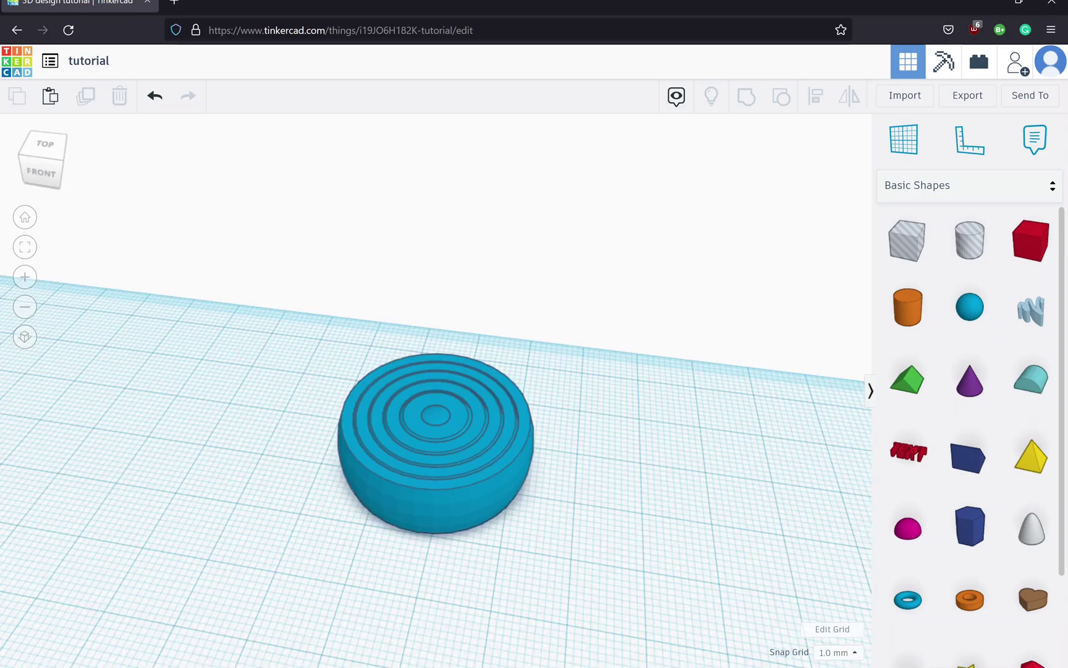